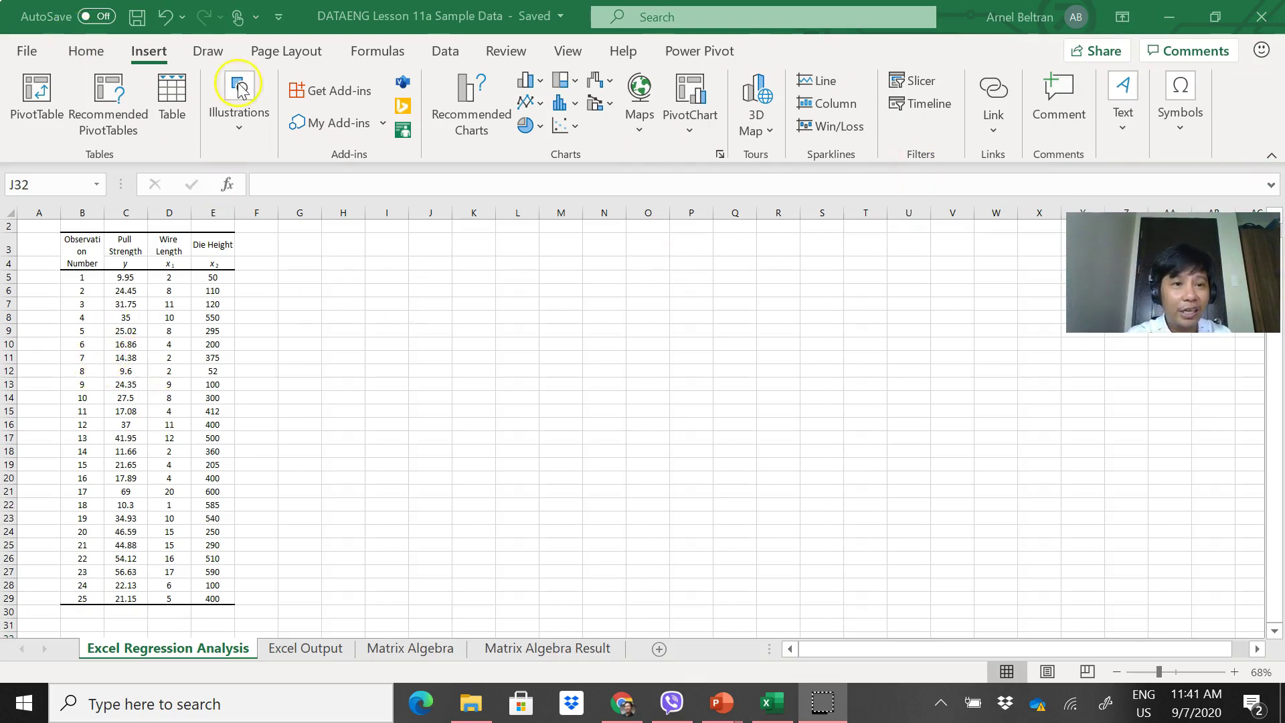
pyautogui.click(452, 53)
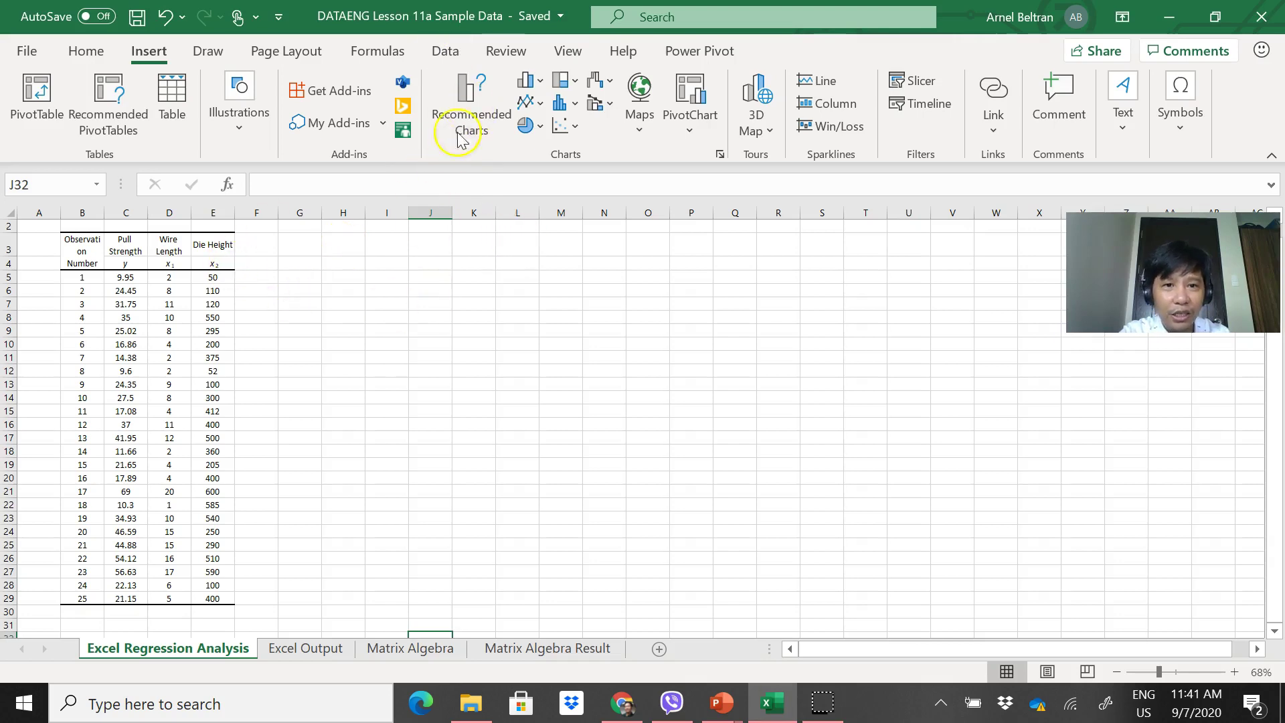
pyautogui.click(446, 52)
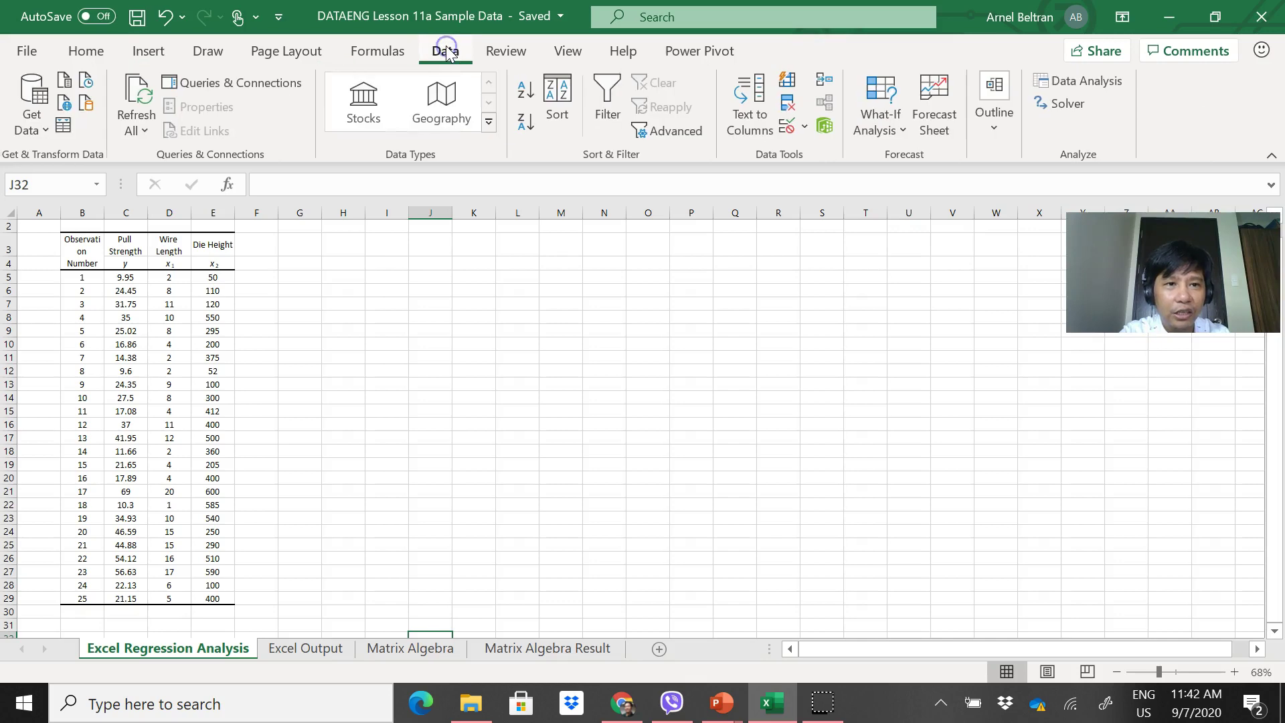
pyautogui.click(1039, 111)
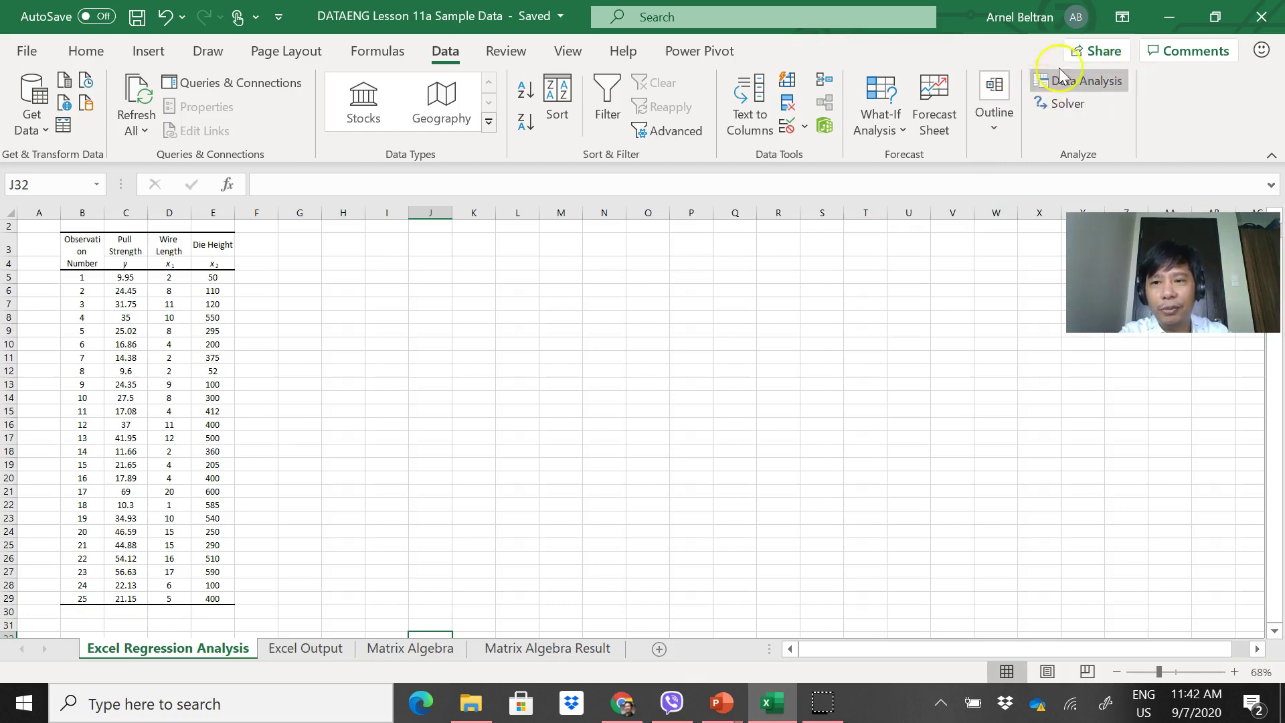
pyautogui.click(1054, 103)
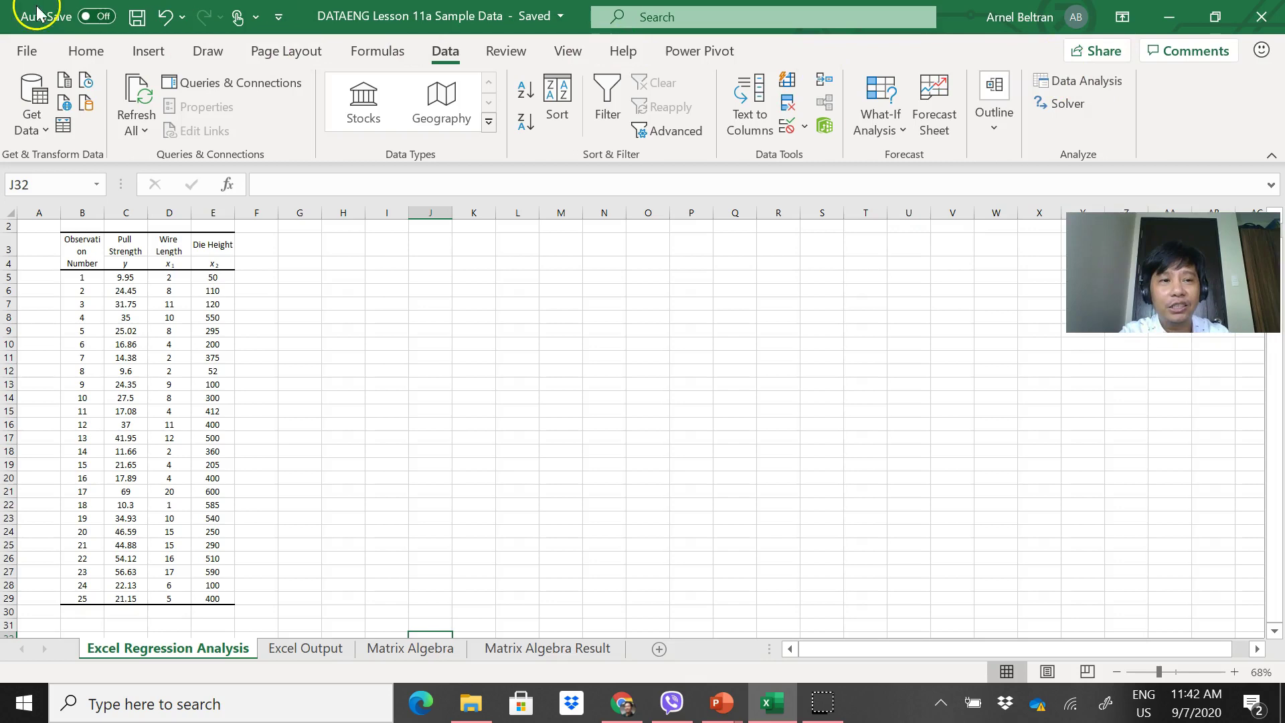
pyautogui.click(30, 47)
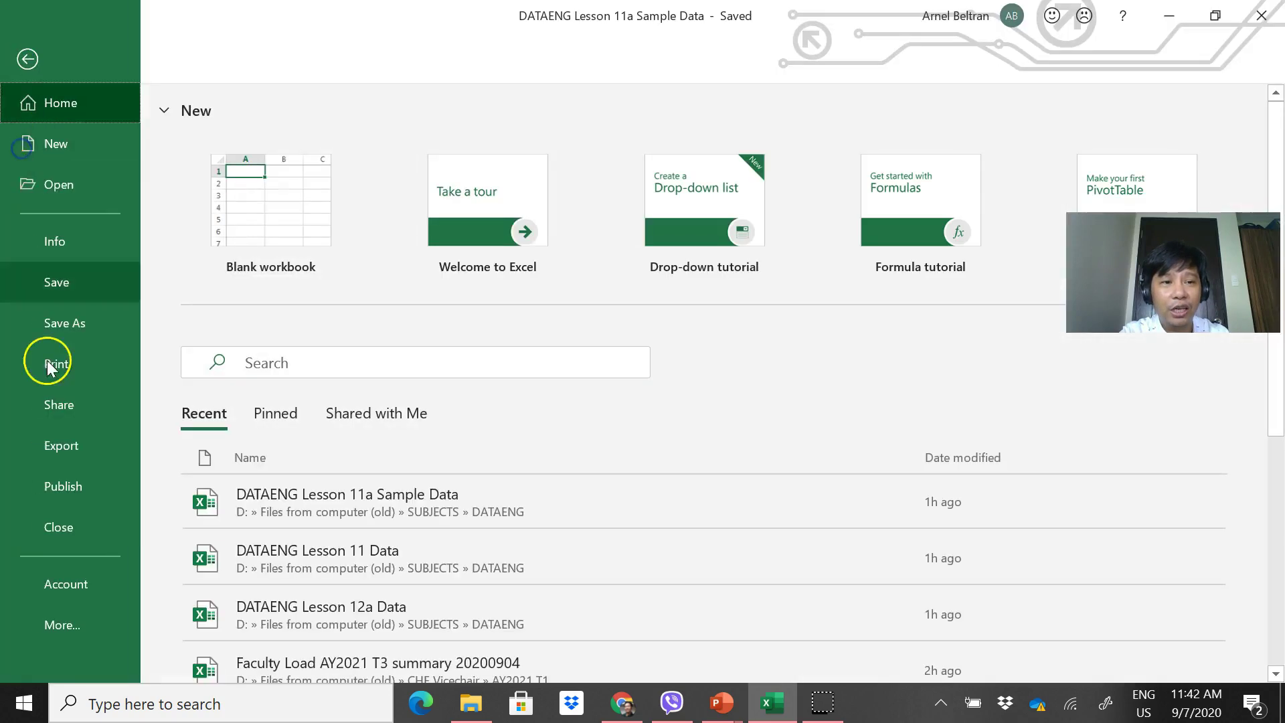
pyautogui.click(27, 59)
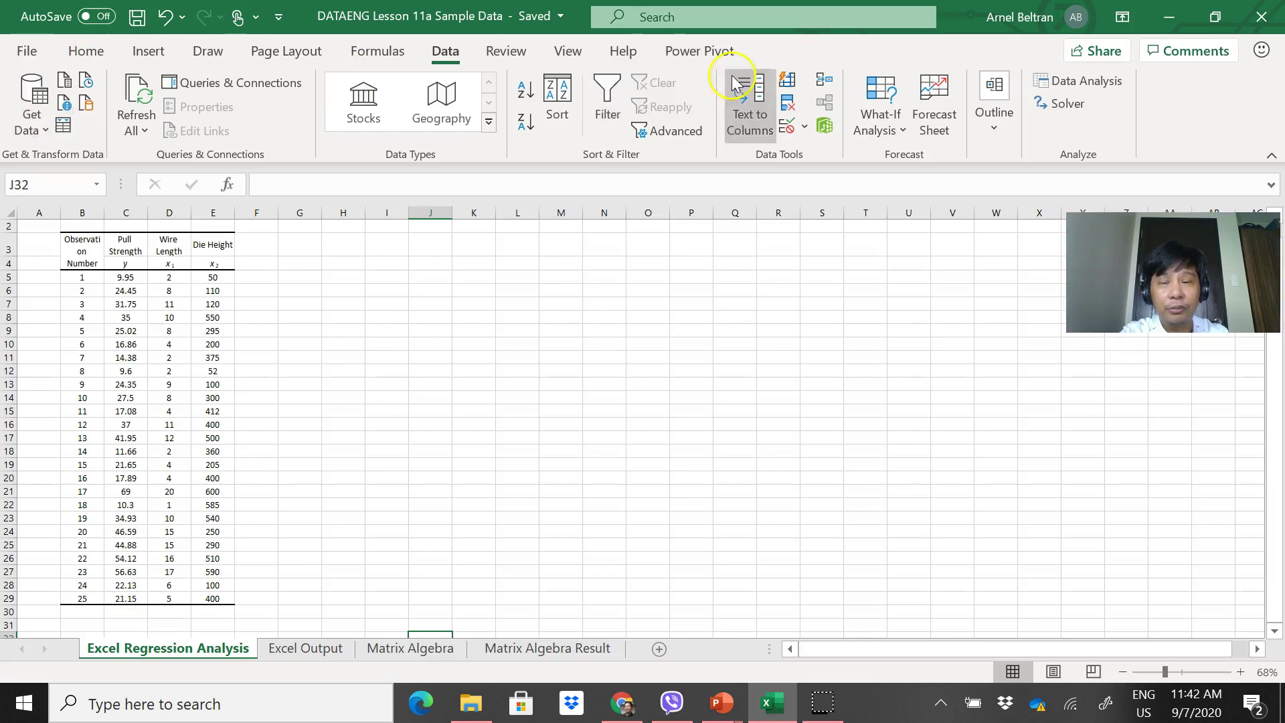
pyautogui.click(15, 58)
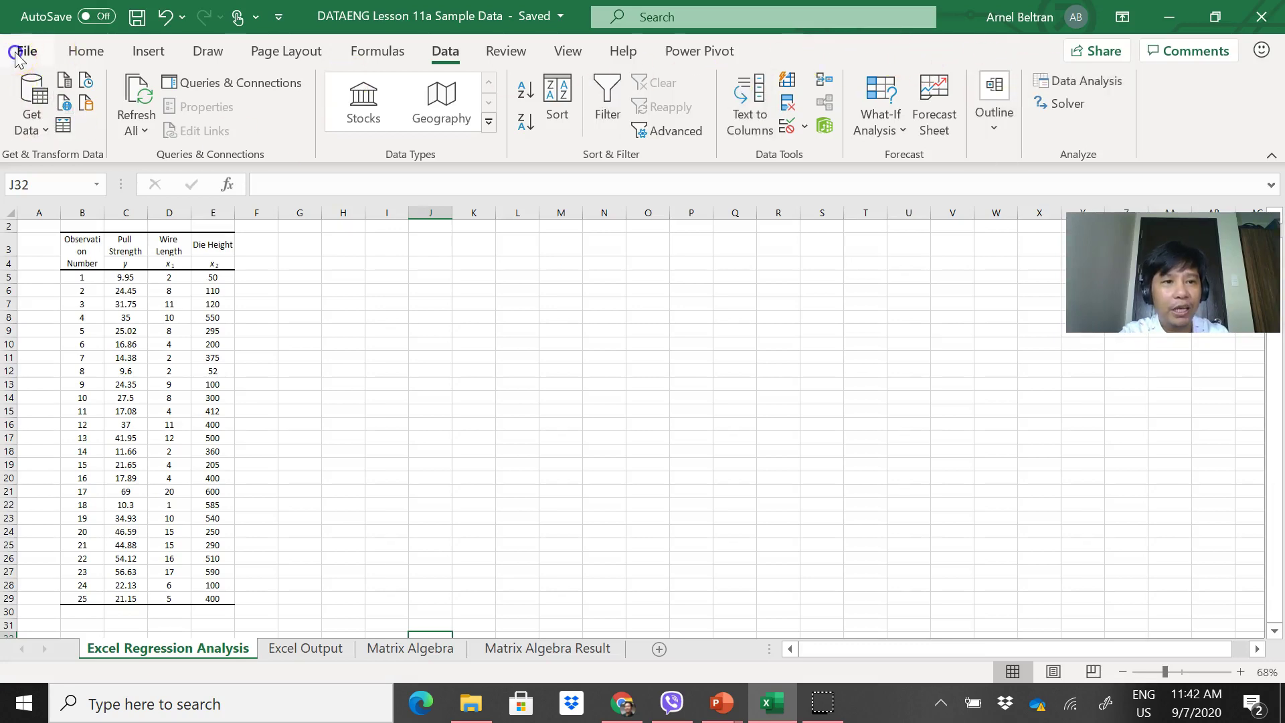
pyautogui.click(27, 59)
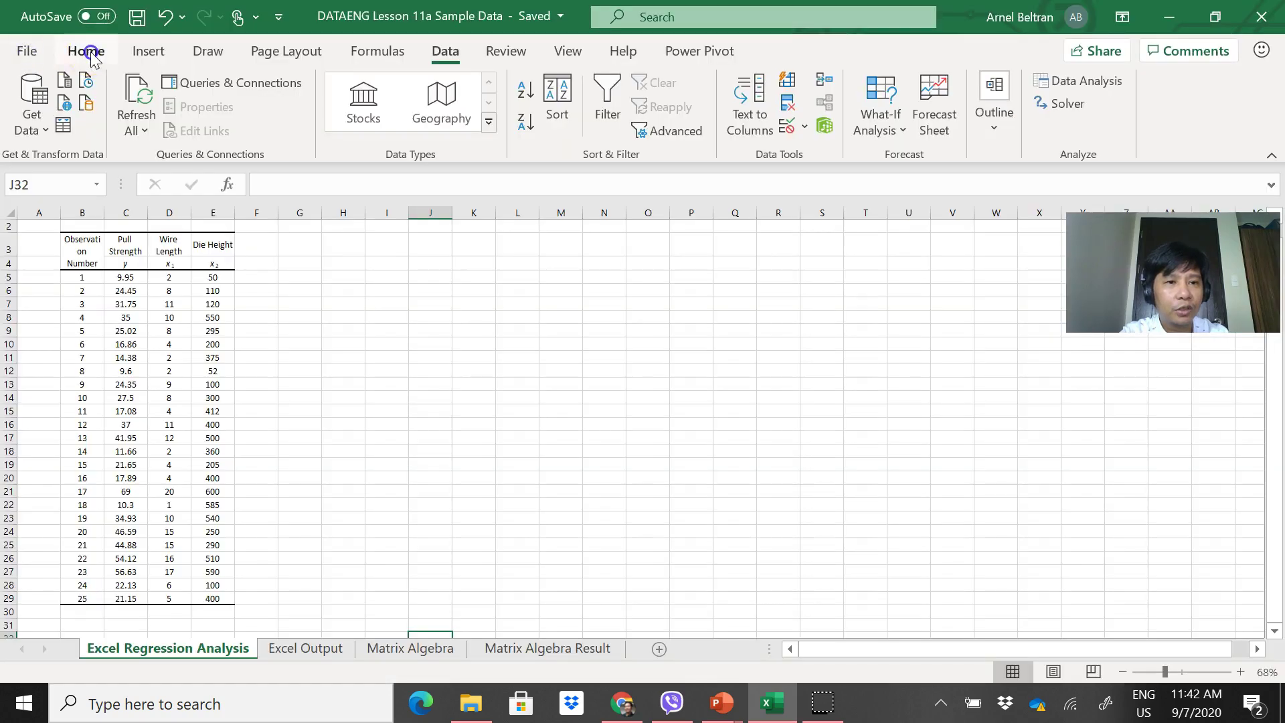
pyautogui.click(92, 53)
pyautogui.click(27, 56)
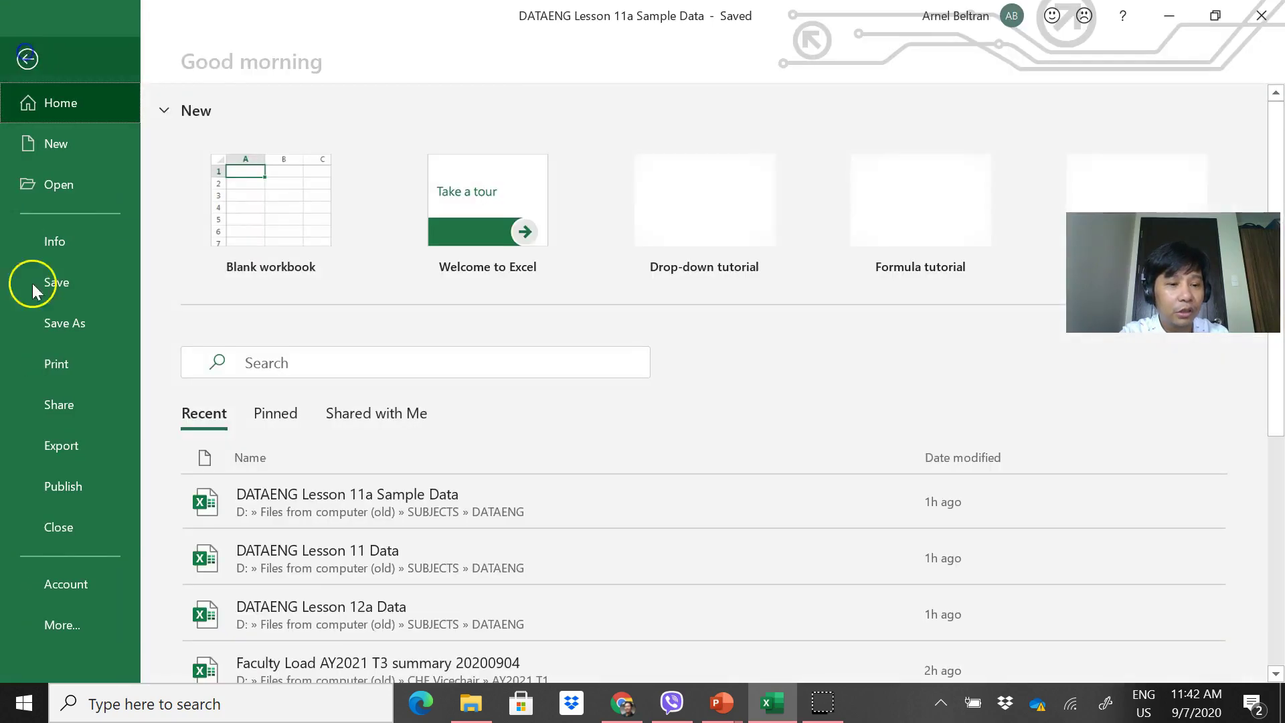
pyautogui.click(27, 58)
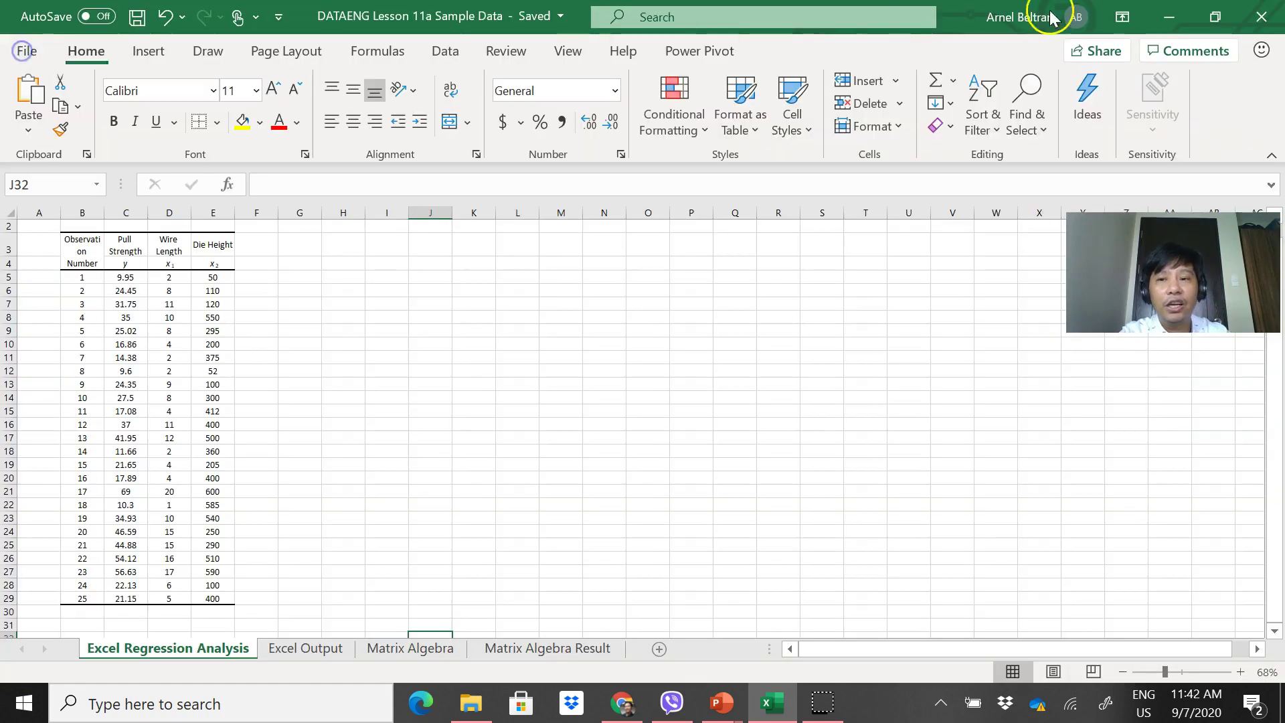
# Step: Start the Regression tool from the Data Analysis tools
pyautogui.click(449, 51)
pyautogui.click(1095, 82)
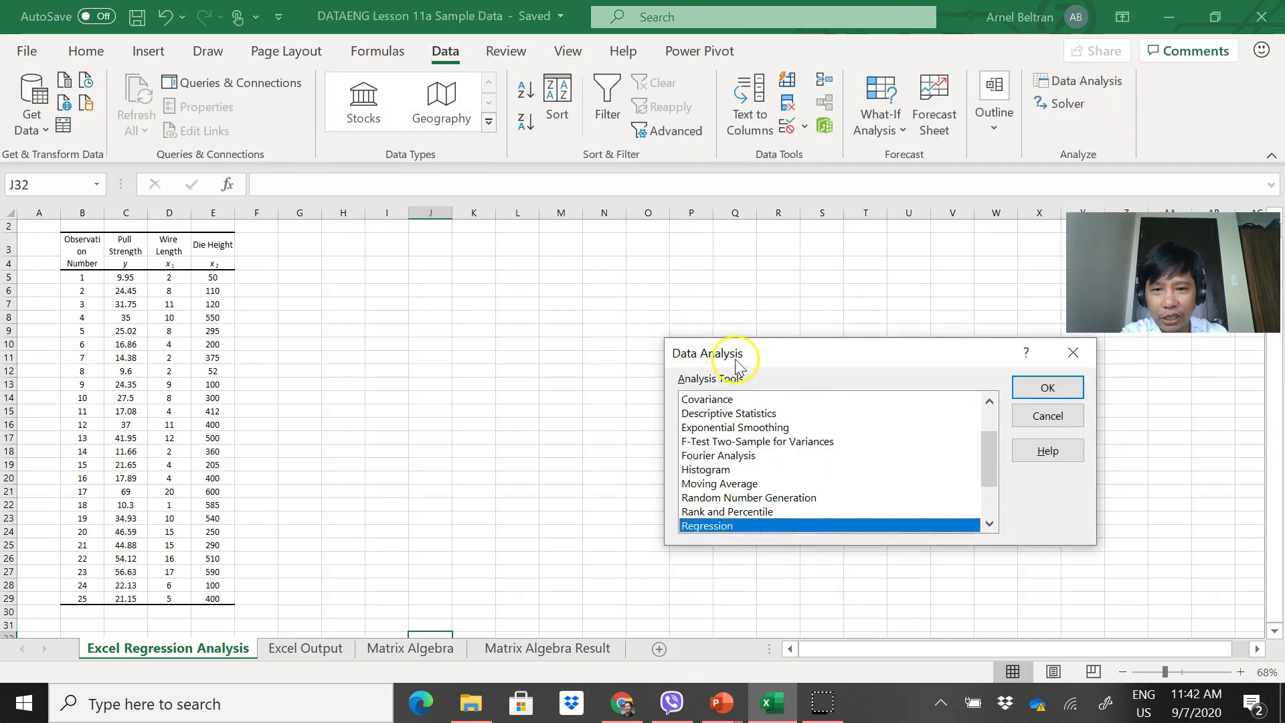
pyautogui.moveTo(747, 358); pyautogui.dragTo(590, 307)
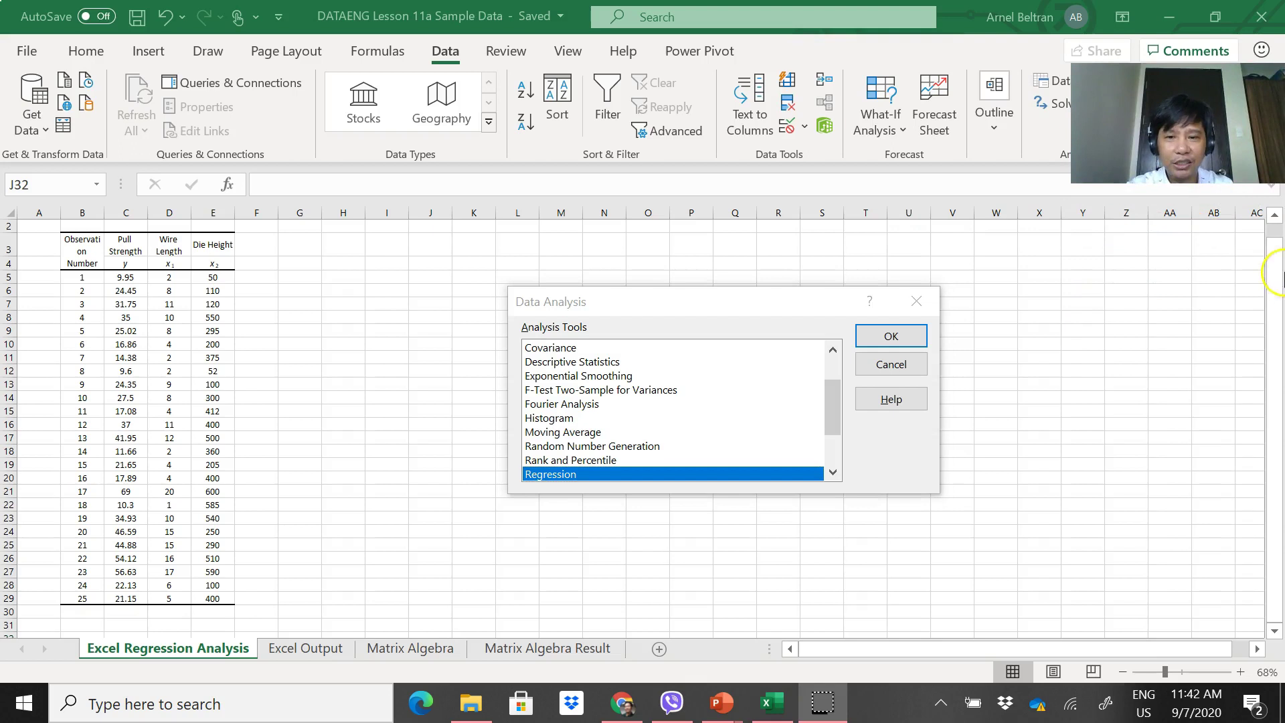
pyautogui.click(891, 336)
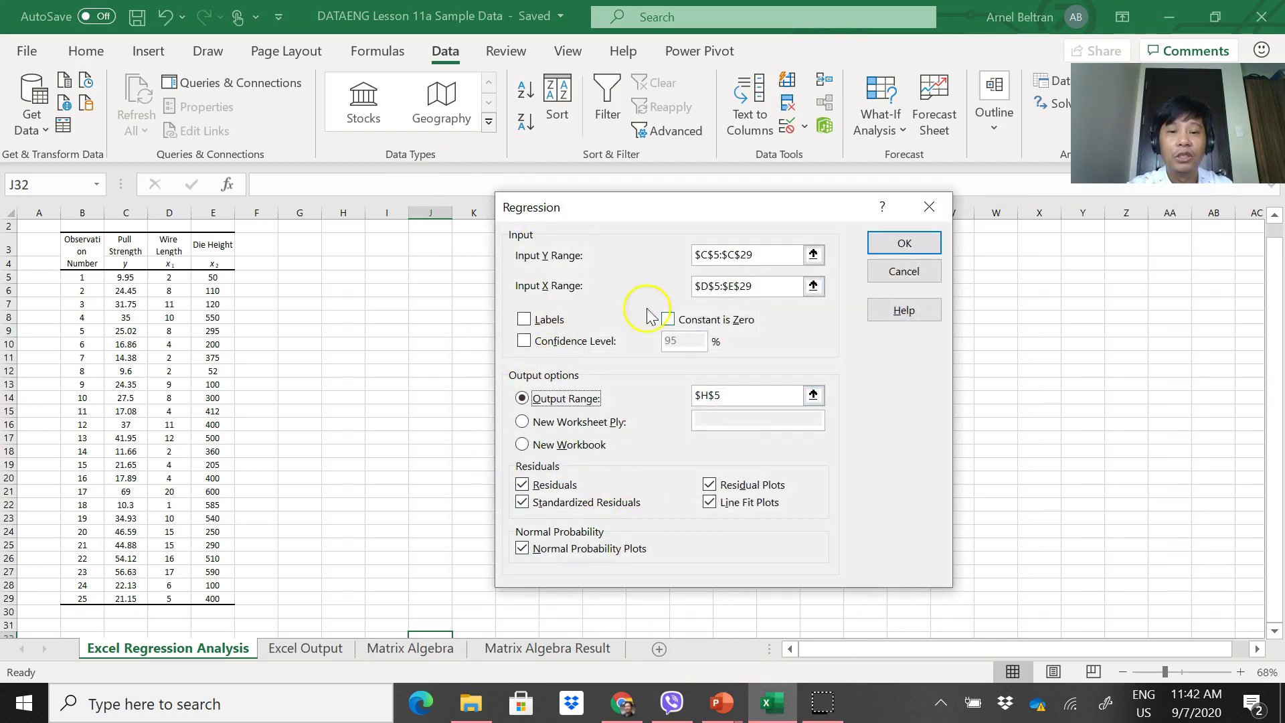
# Step: Clear the existing Input Y Range and Input X Range in the Regression settings
pyautogui.doubleClick(771, 261)
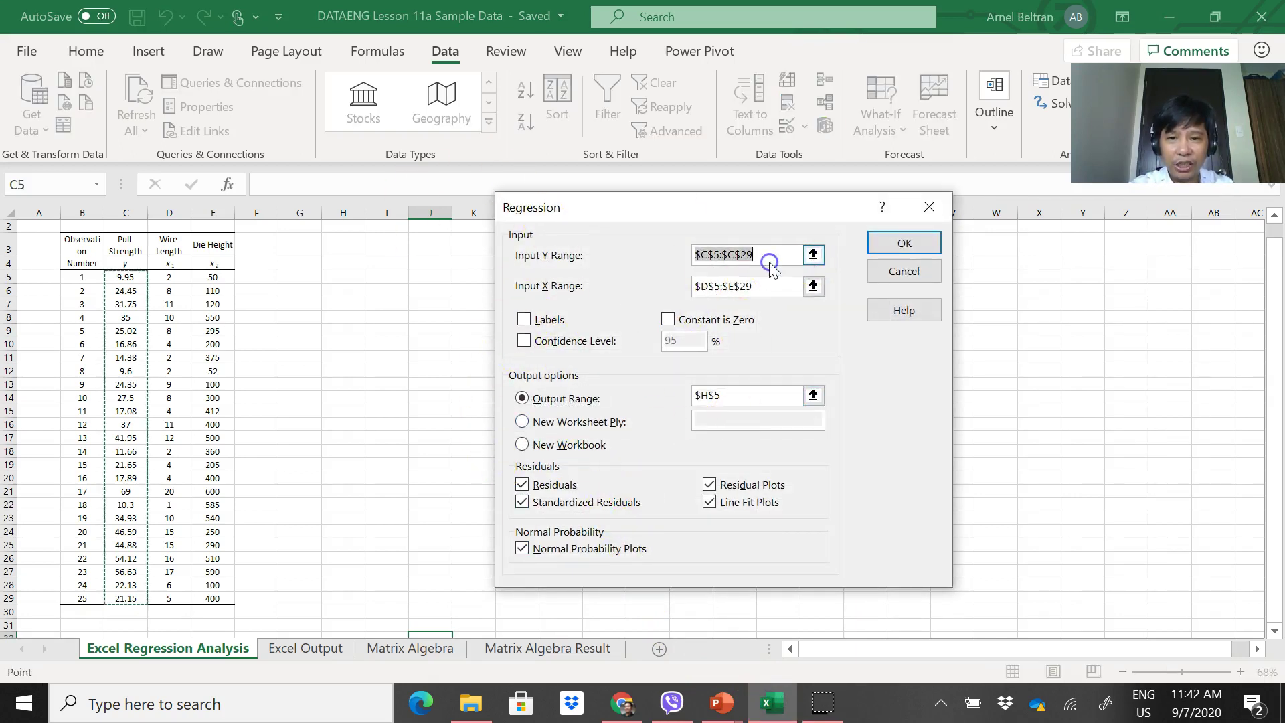
pyautogui.press('BackSpace')
pyautogui.click(765, 287)
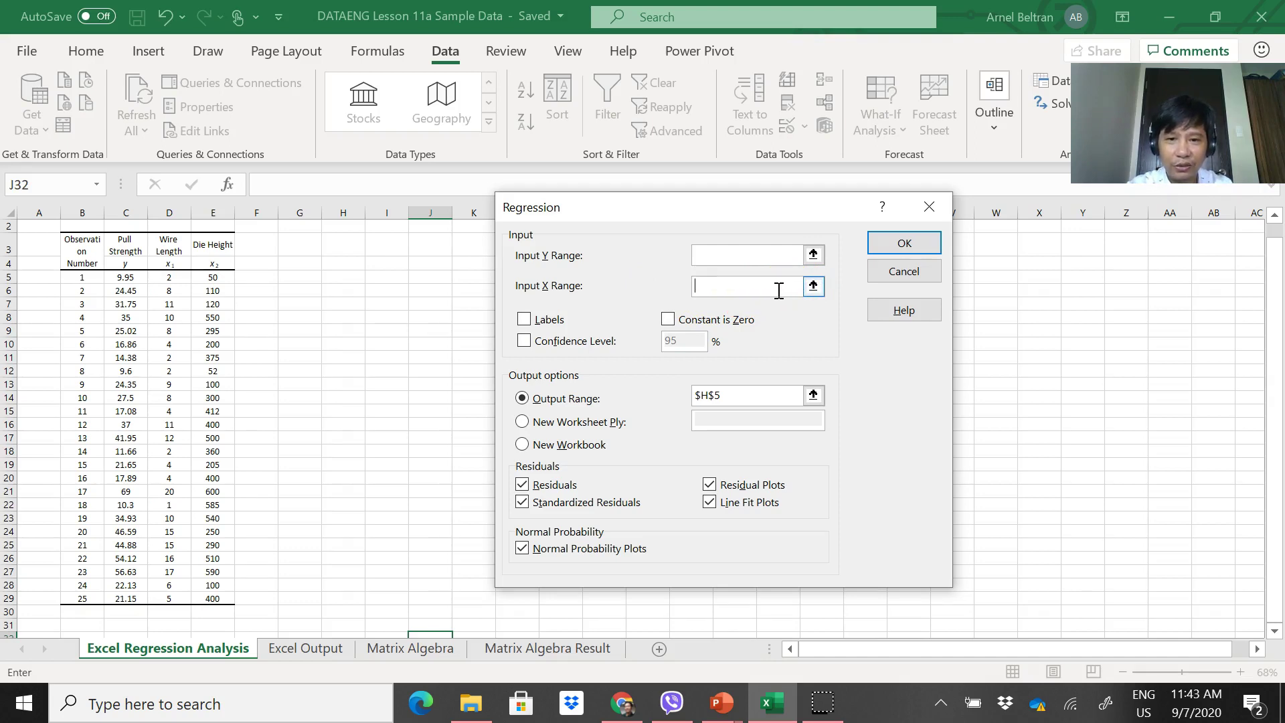
# Step: Turn off Residuals, Standardized Residuals, Normal Probability Plots, Residual Plots and Line Fit Plots for the regression
pyautogui.click(541, 491)
pyautogui.click(538, 506)
pyautogui.click(525, 548)
pyautogui.click(528, 511)
pyautogui.click(722, 487)
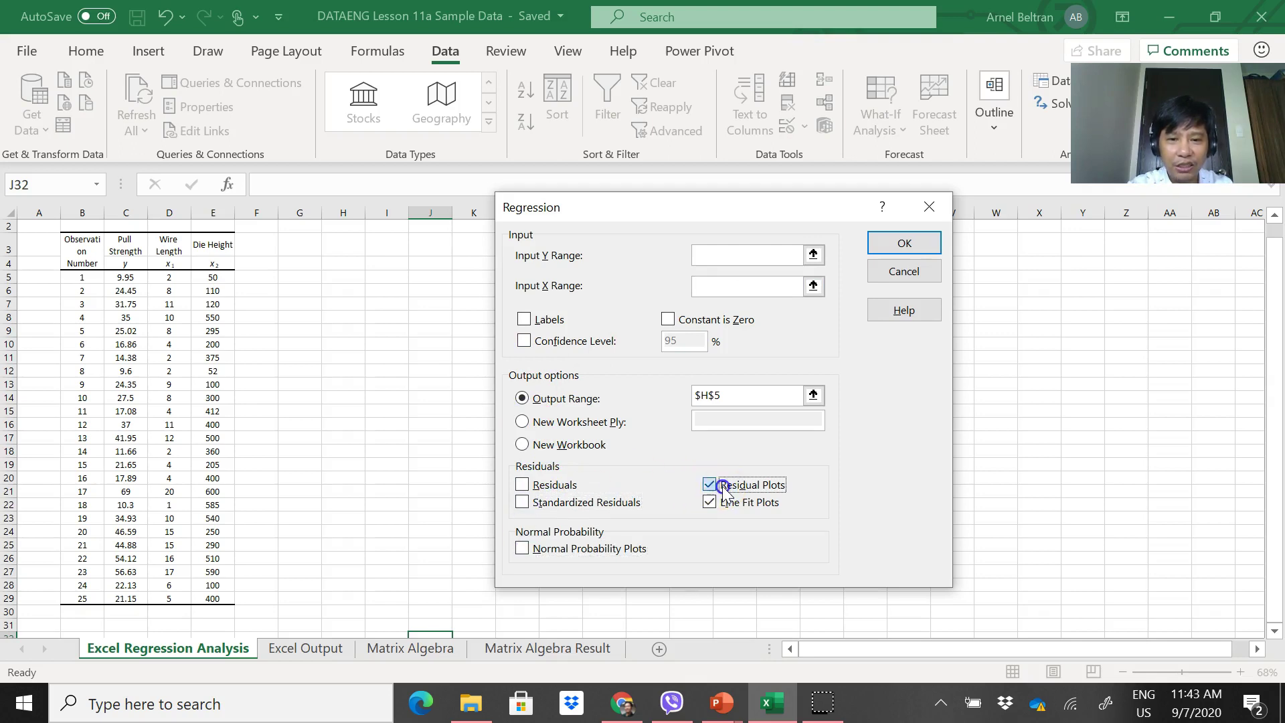
pyautogui.click(725, 505)
# Step: Clear the regression's output cell reference and keep Output Range as the output option
pyautogui.click(753, 392)
pyautogui.press('BackSpace')
pyautogui.press('BackSpace')
pyautogui.press('BackSpace')
pyautogui.doubleClick(523, 422)
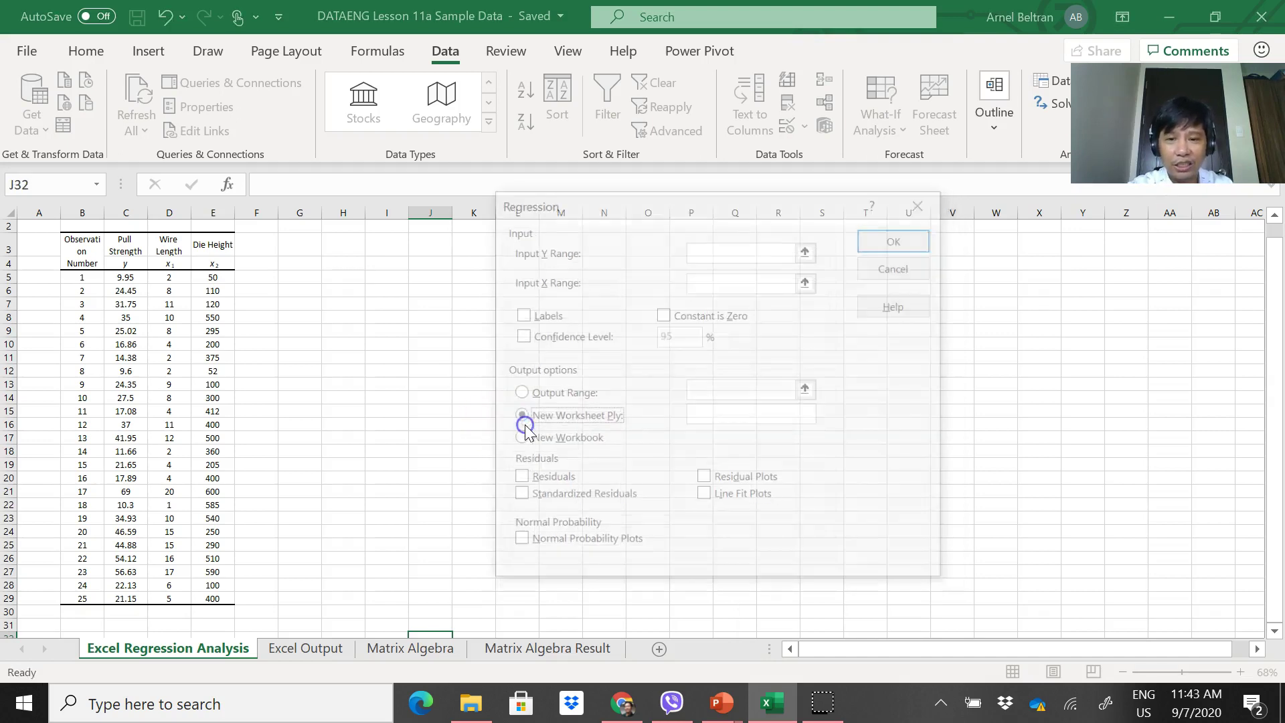
pyautogui.click(517, 395)
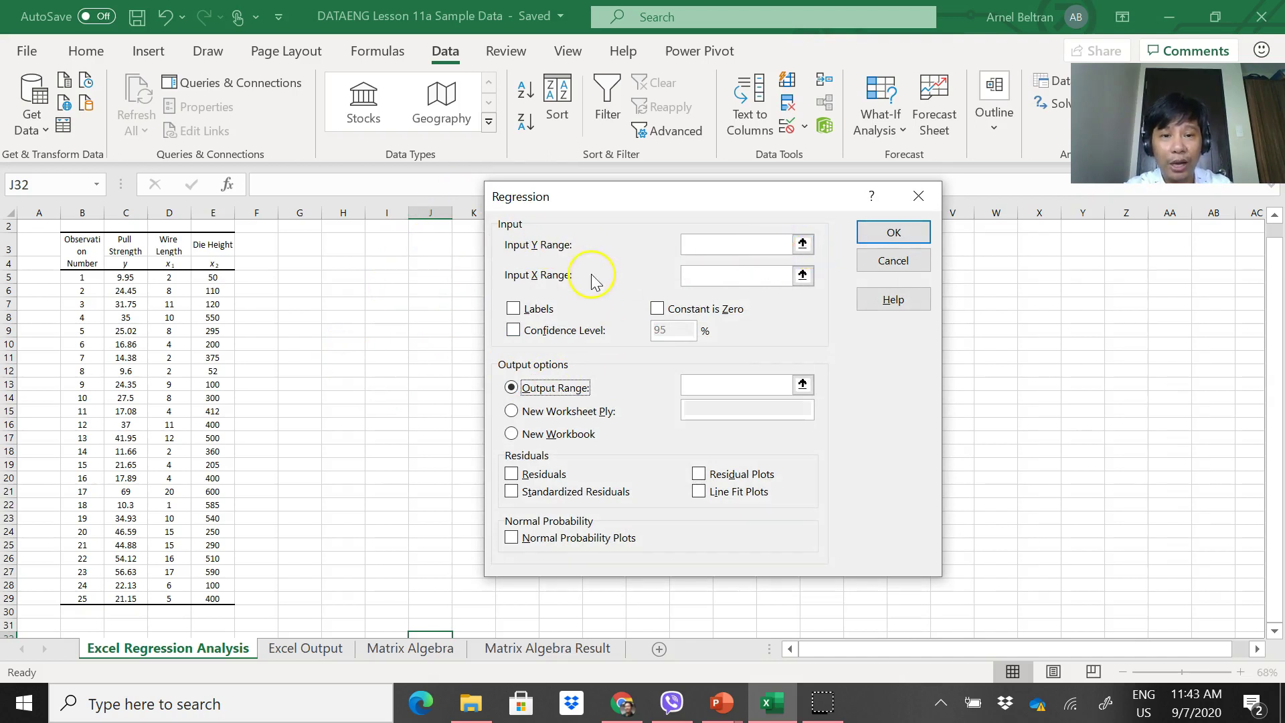
# Step: Set the Input Y Range to the Pull Strength values in $C$5:$C$29
pyautogui.click(803, 244)
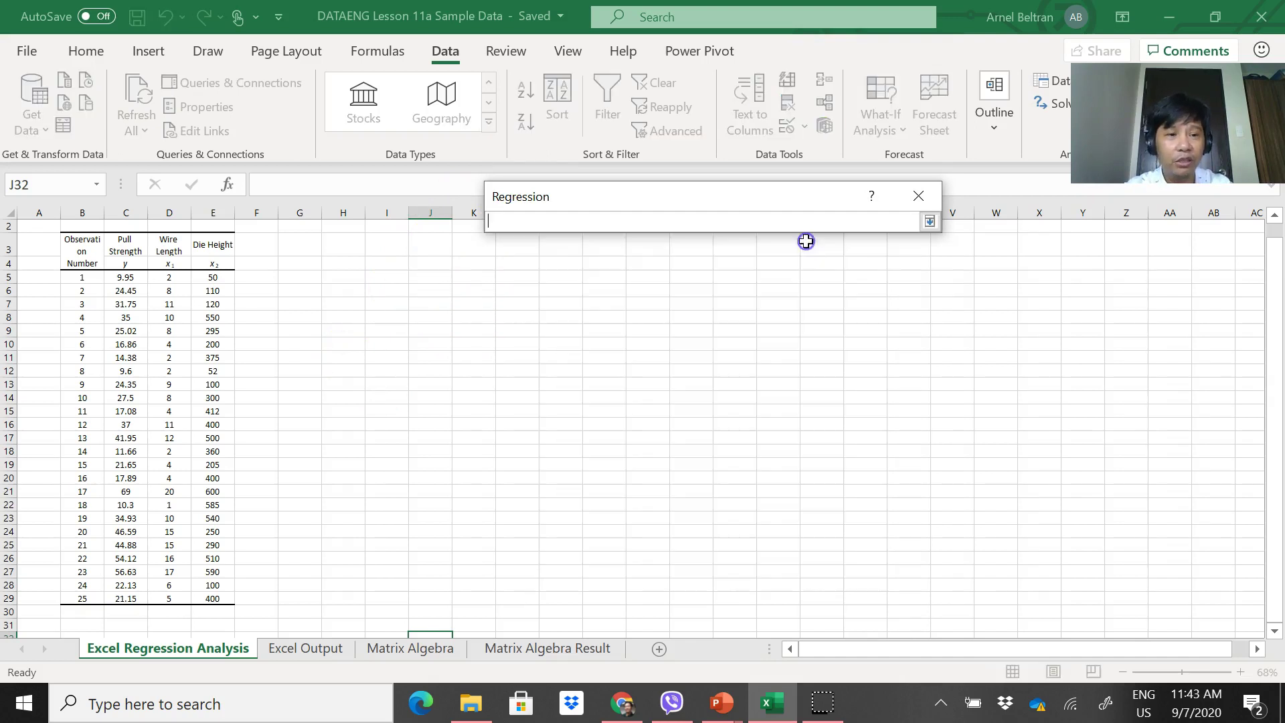
pyautogui.click(135, 271)
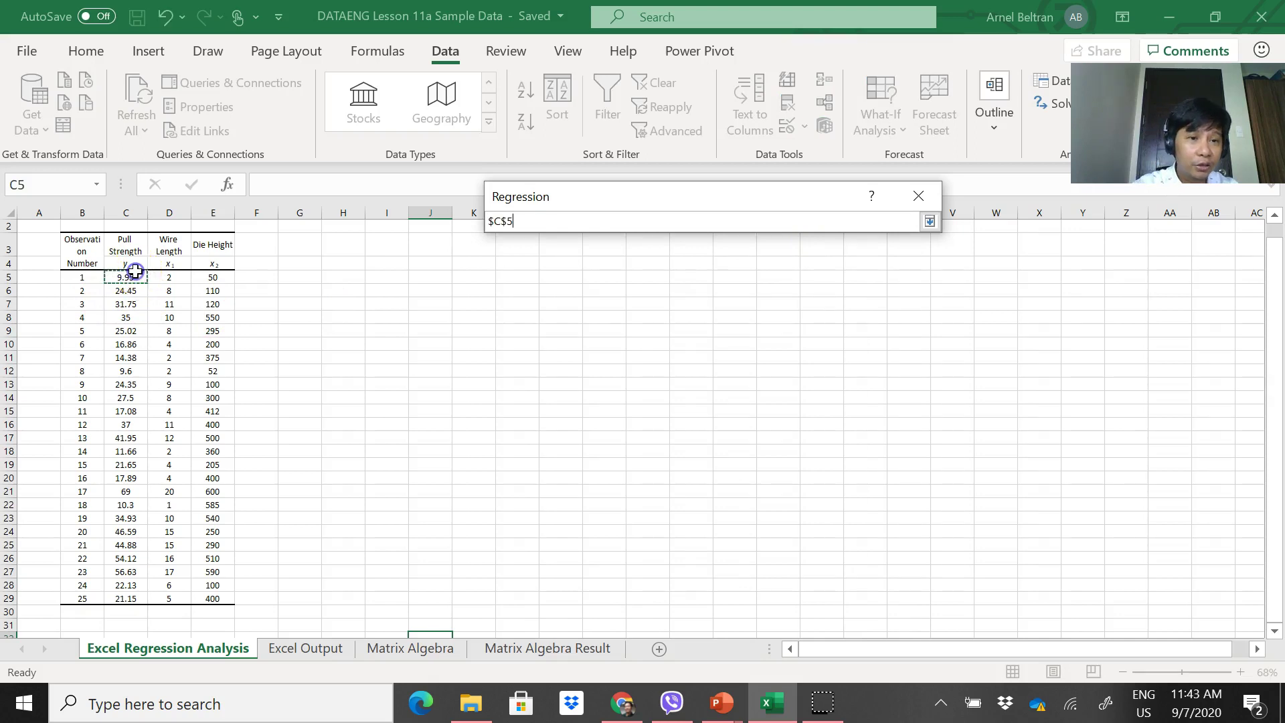
pyautogui.moveTo(135, 271); pyautogui.dragTo(126, 598)
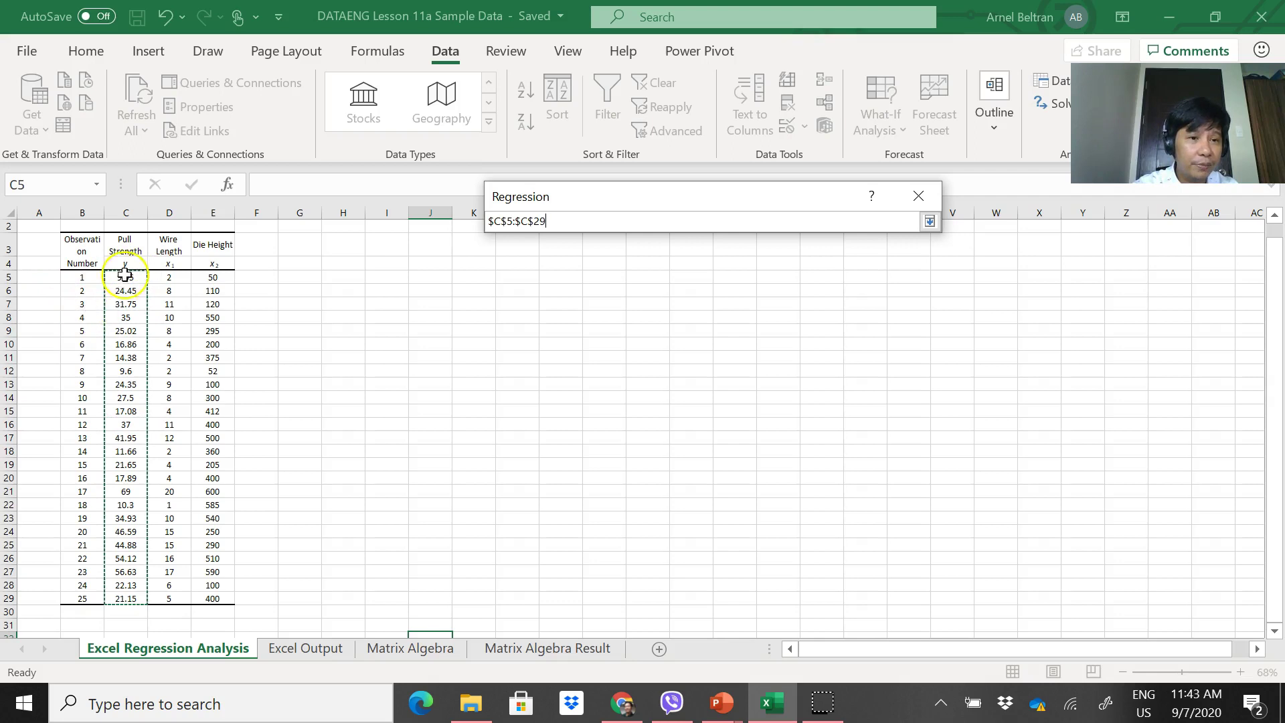
pyautogui.press('Return')
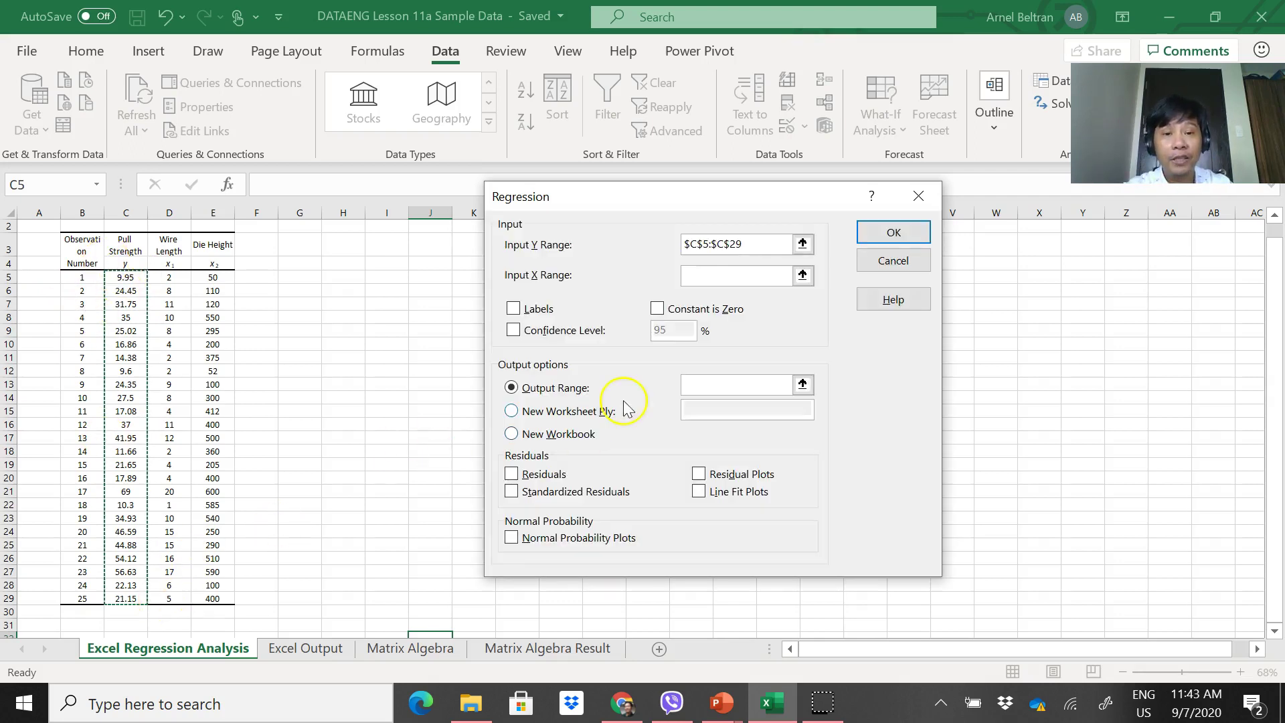
# Step: Set the Input X Range to the Wire Length and Die Height values in $D$5:$E$29
pyautogui.click(803, 276)
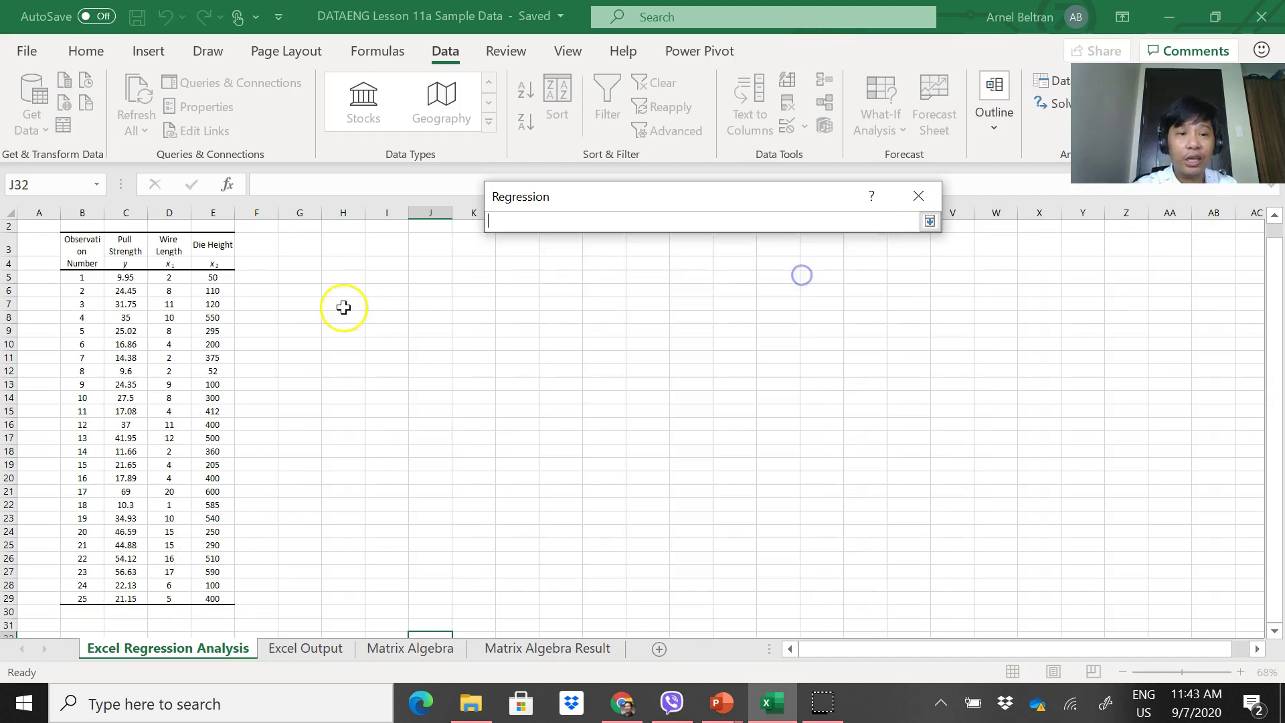
pyautogui.click(172, 276)
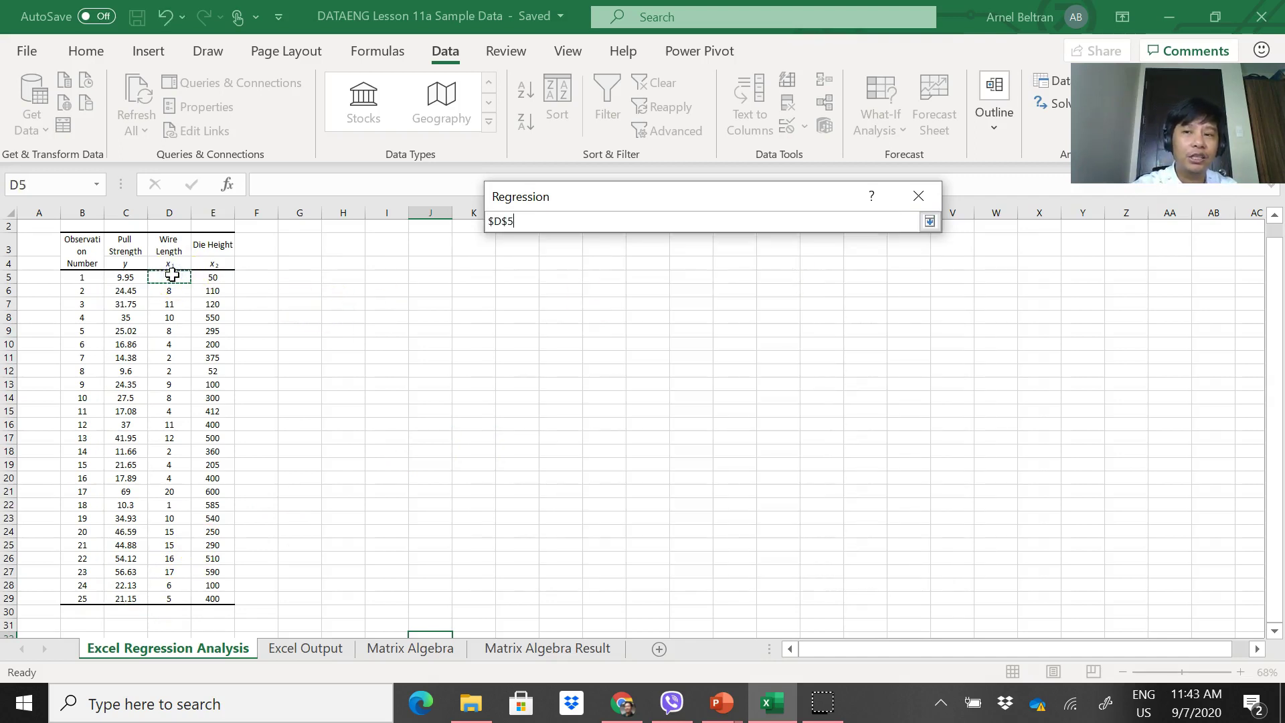
pyautogui.hotkey('ctrl', 'shift', 'Down')
pyautogui.hotkey('ctrl', 'shift', 'Right')
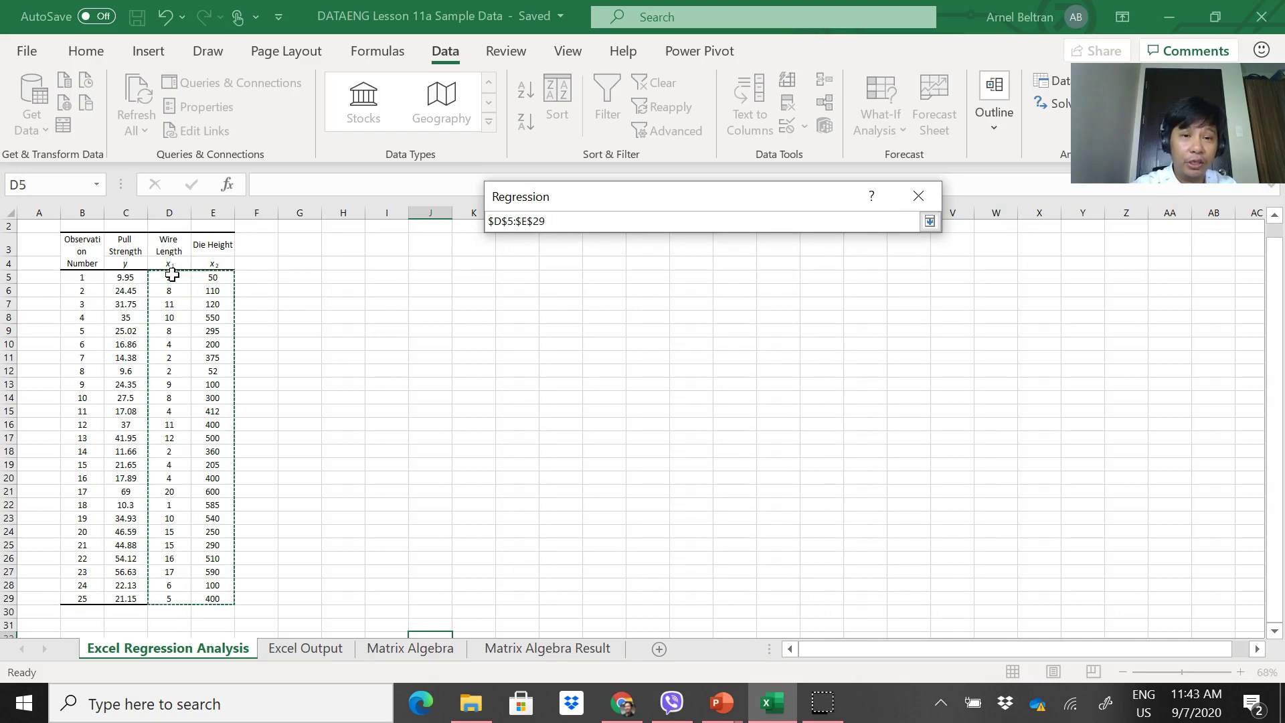
pyautogui.hotkey('shift', 'BackSpace')
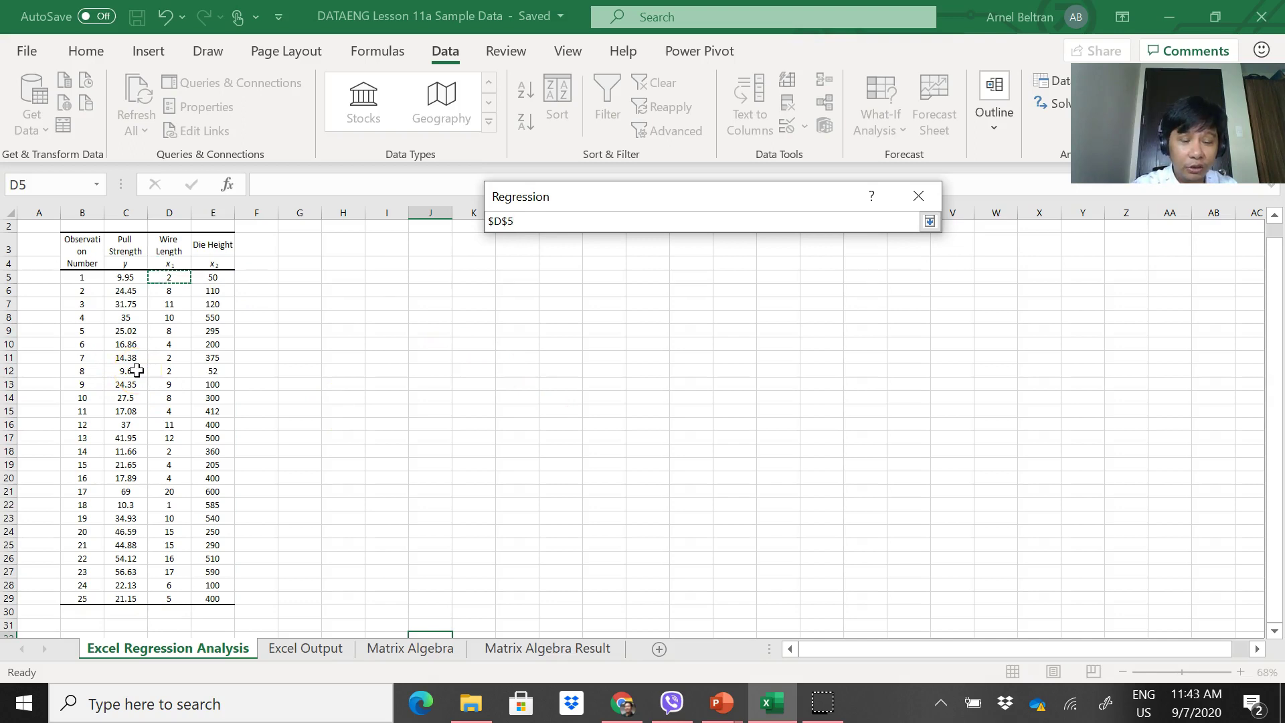
pyautogui.hotkey('ctrl', 'shift', 'Down')
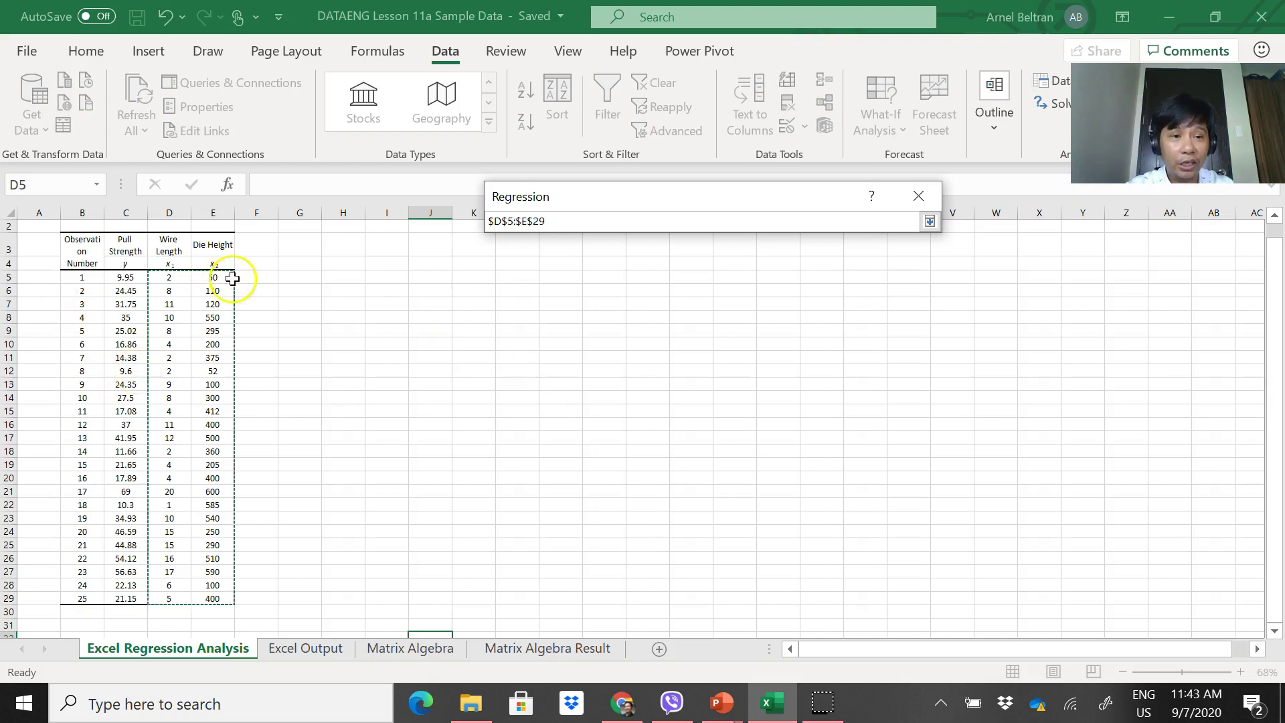
pyautogui.click(929, 221)
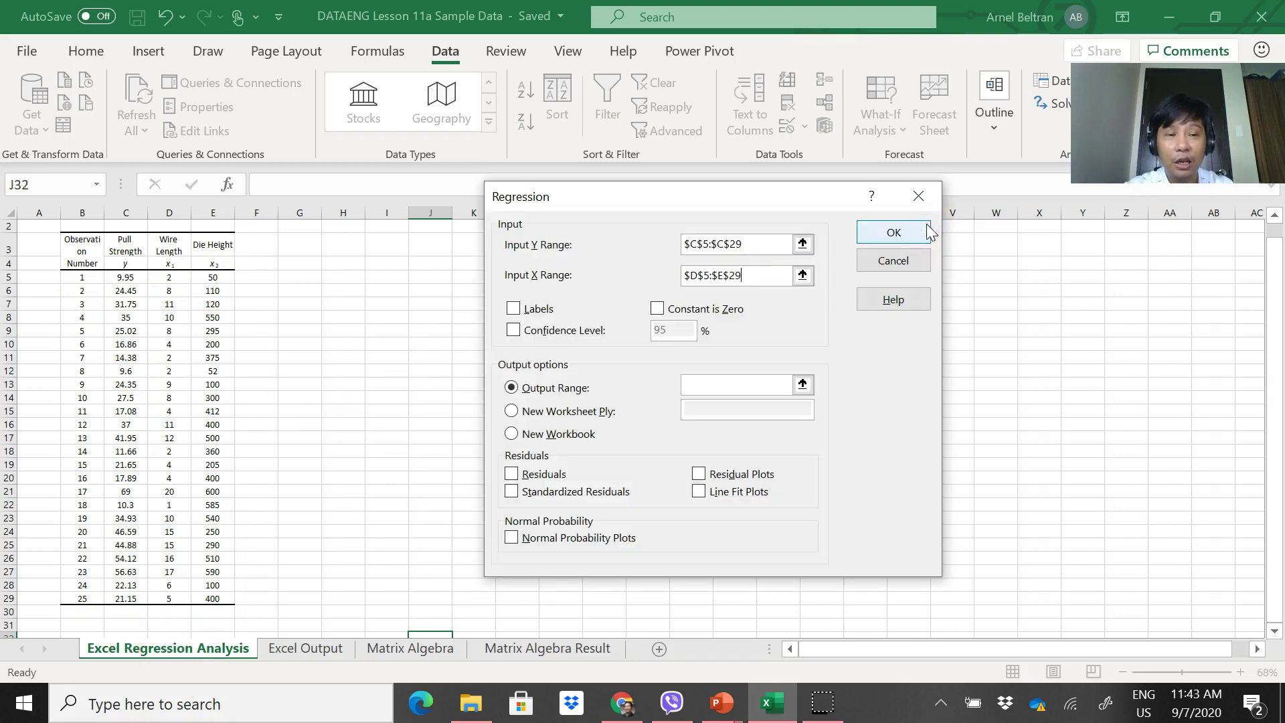
pyautogui.click(601, 388)
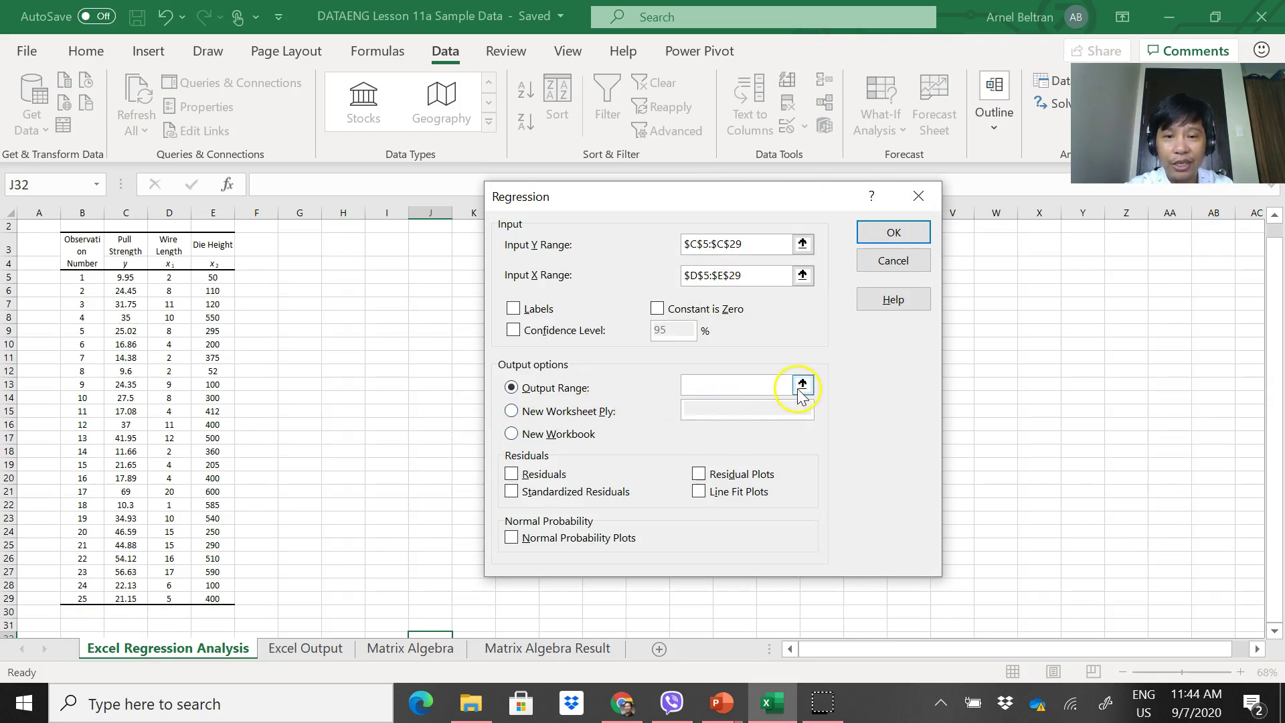
pyautogui.click(532, 333)
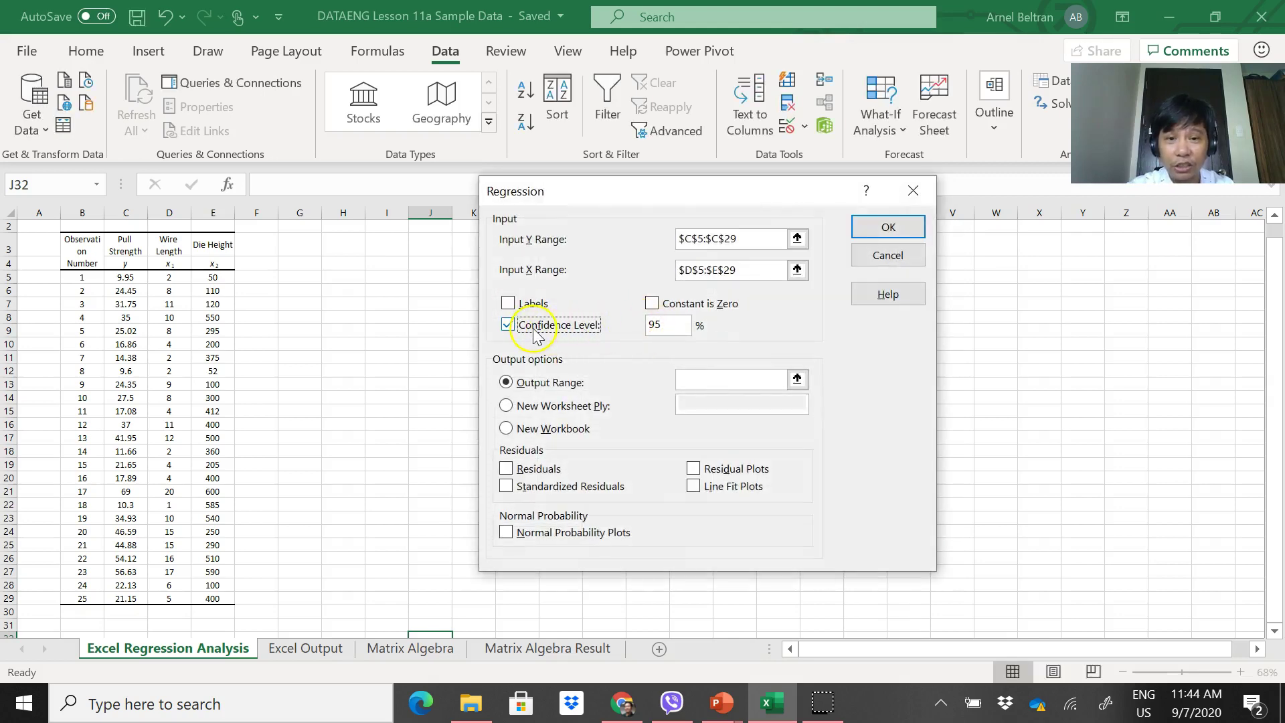
pyautogui.click(532, 332)
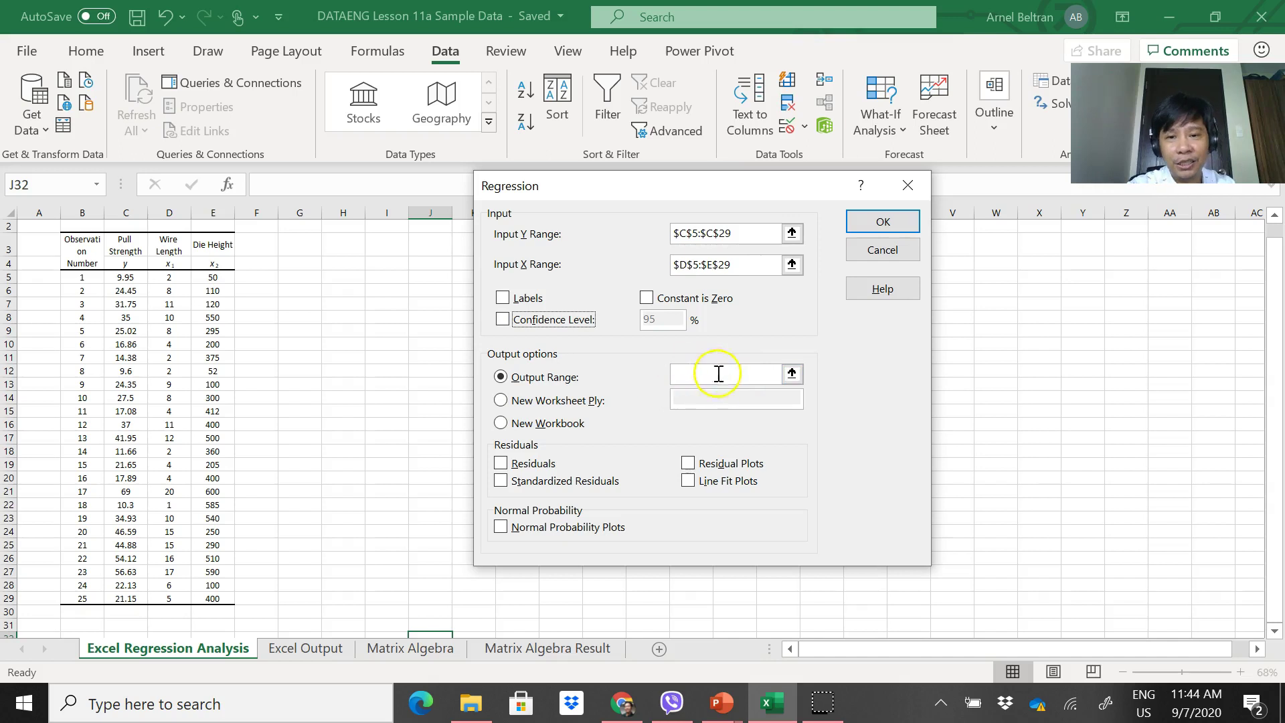
# Step: Set the regression's output range to start at cell $I$3, beside the data table
pyautogui.click(792, 374)
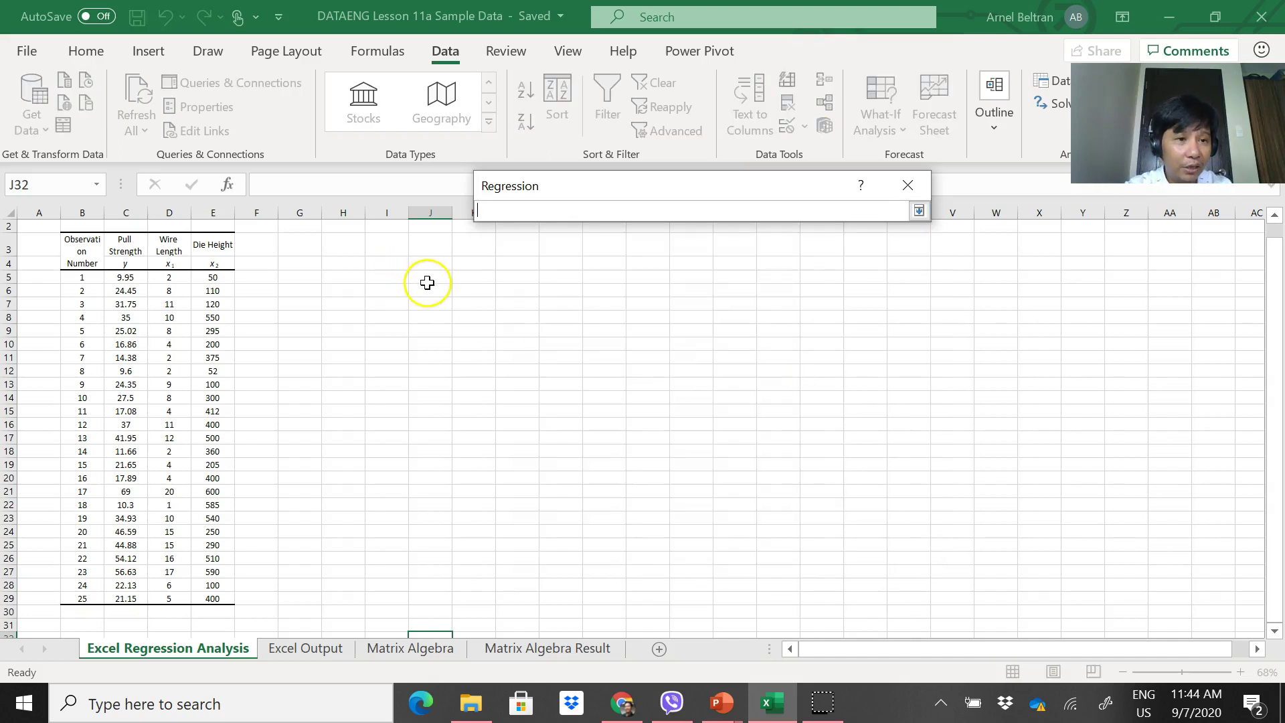
pyautogui.click(397, 254)
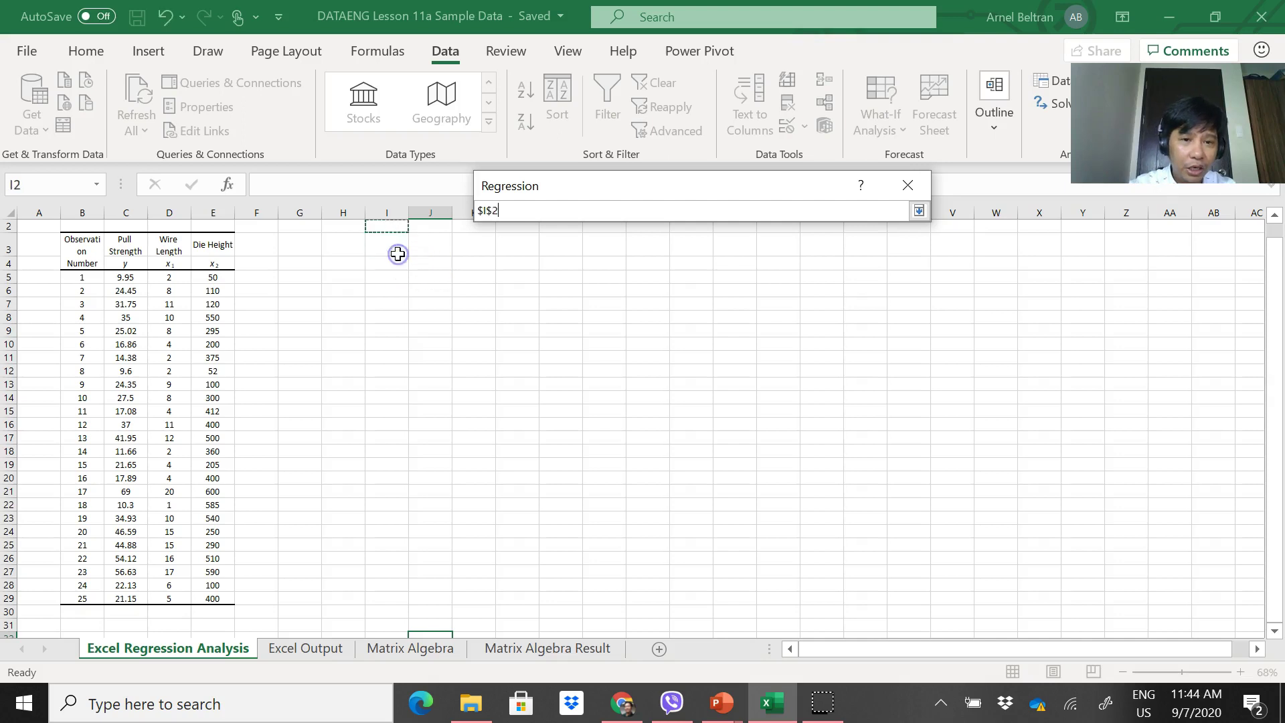
pyautogui.press('Up')
pyautogui.press('Left')
pyautogui.press('Right')
pyautogui.press('Left')
pyautogui.press('Right')
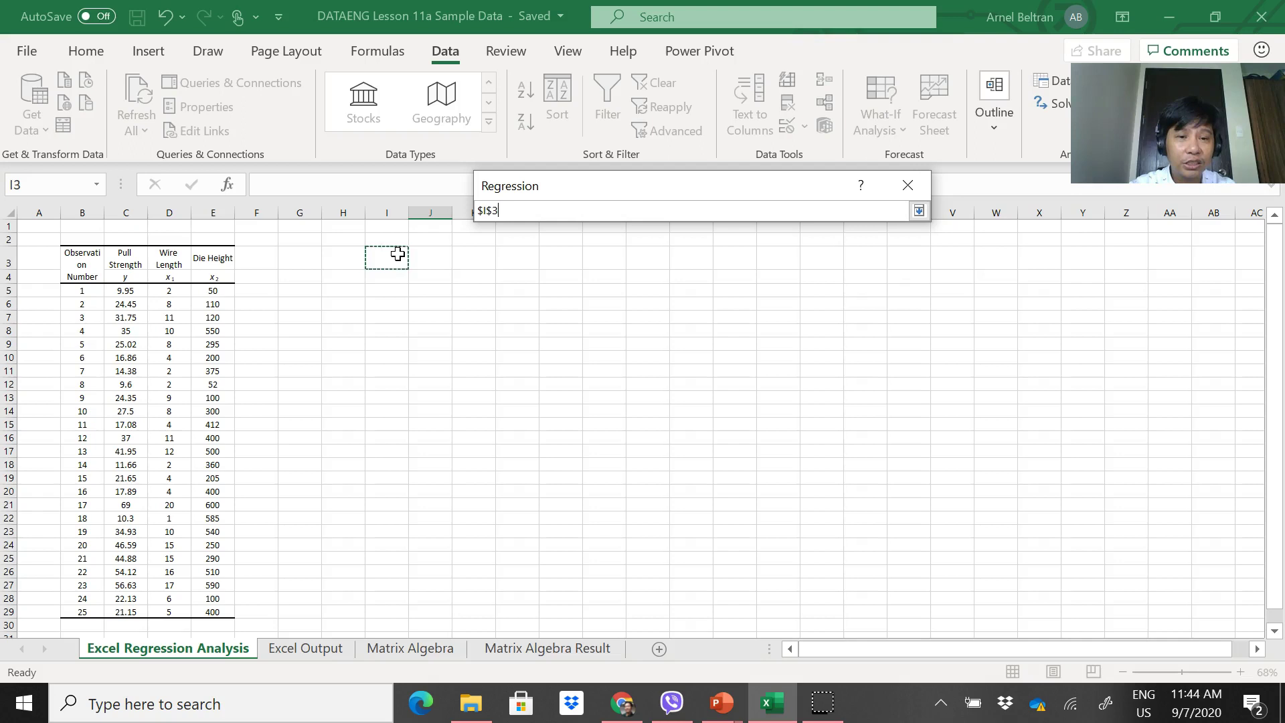
pyautogui.press('Right')
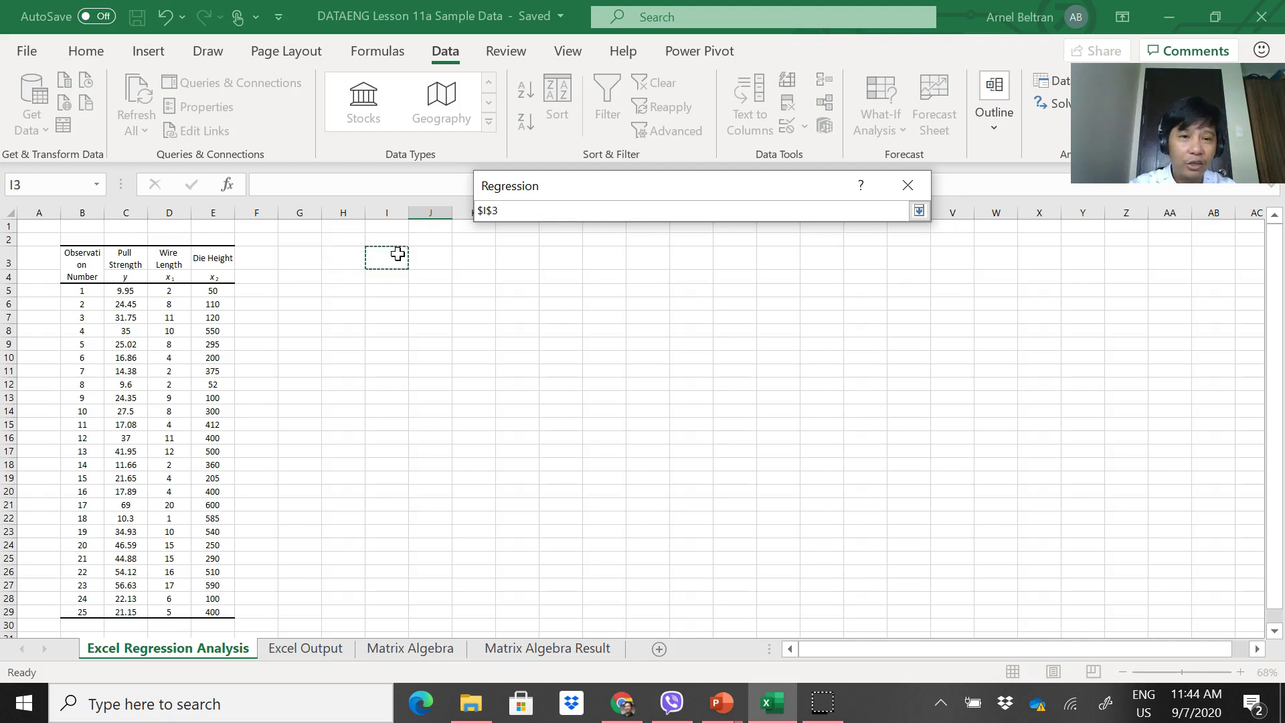
pyautogui.click(919, 211)
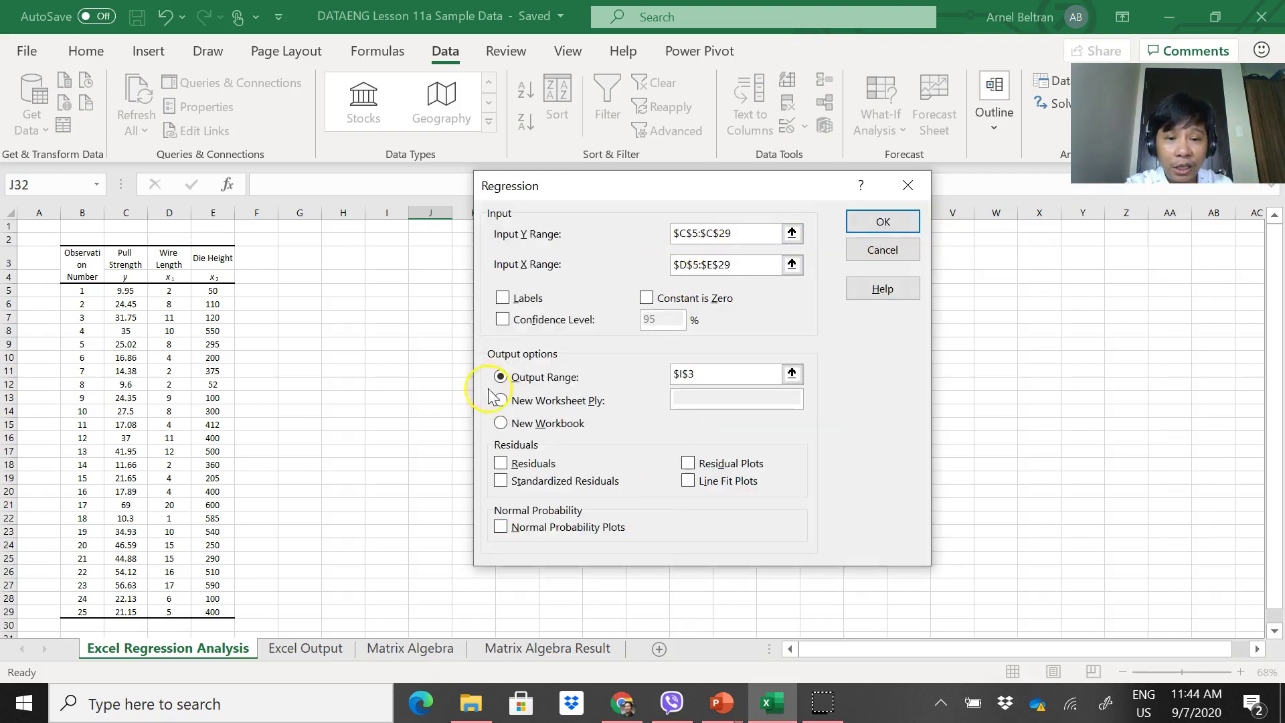
# Step: Turn on Residuals, Standardized Residuals, Residual Plots, Line Fit Plots and Normal Probability Plots, and run the regression
pyautogui.click(501, 480)
pyautogui.click(689, 463)
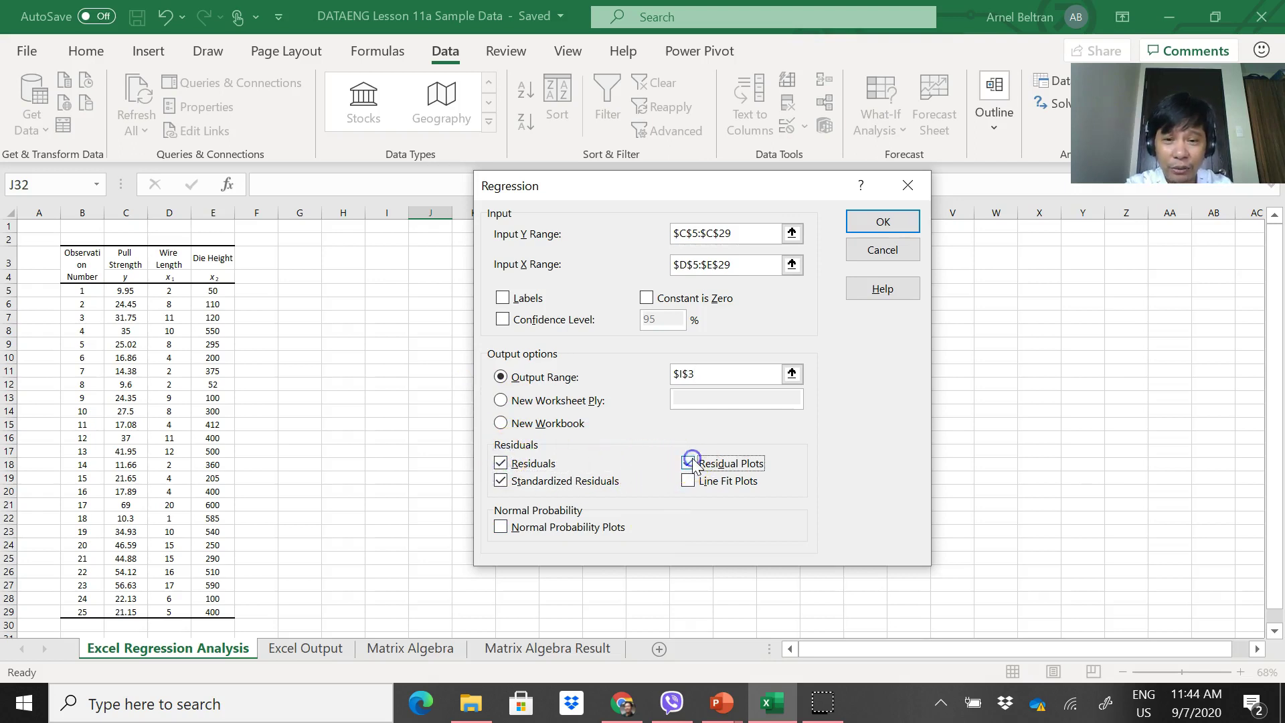
pyautogui.click(506, 529)
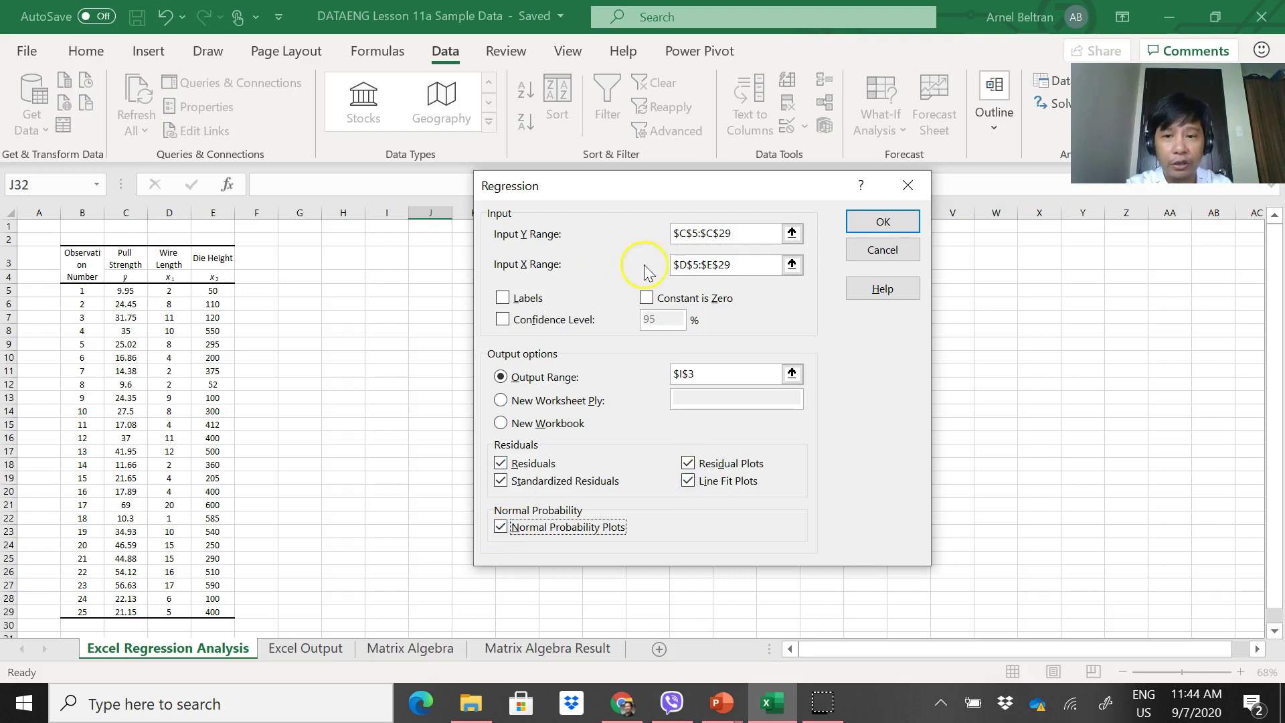
pyautogui.click(860, 226)
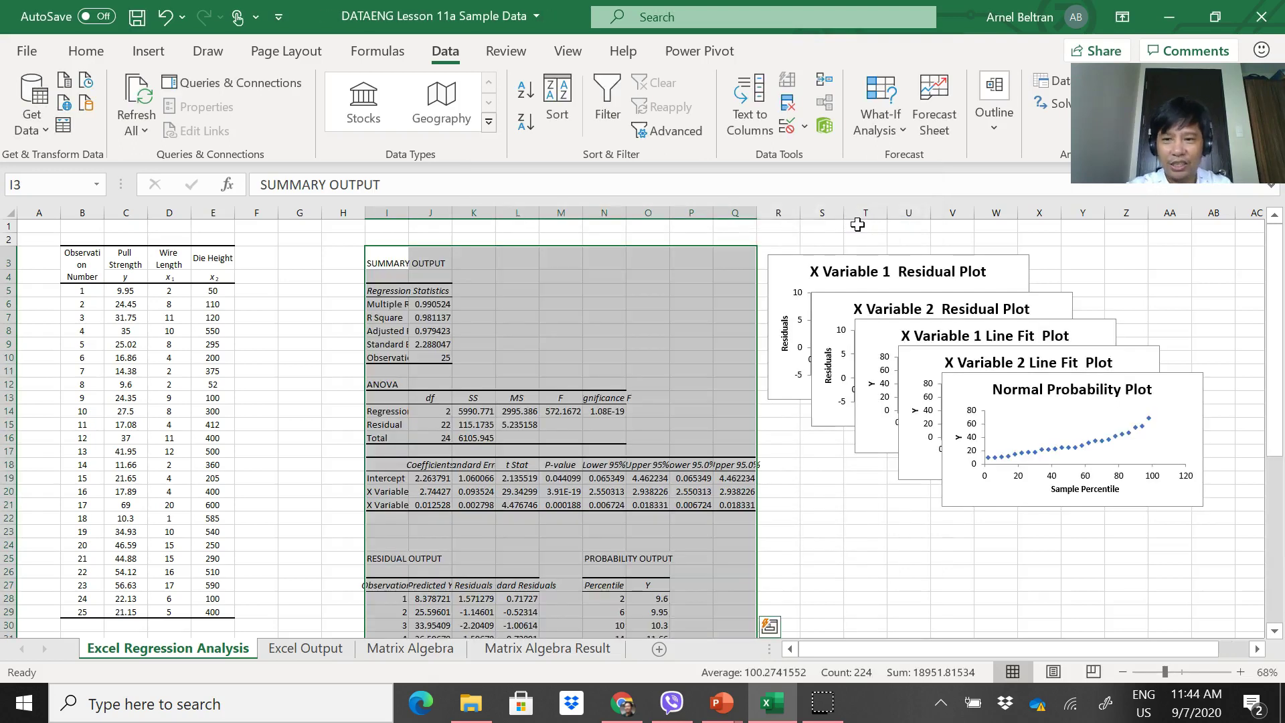
# Step: Spread out the five overlapping charts, stacking the two line fit plots beside the two residual plots, with the Normal Probability Plot beyond them
pyautogui.hscroll(3, 856, 522)
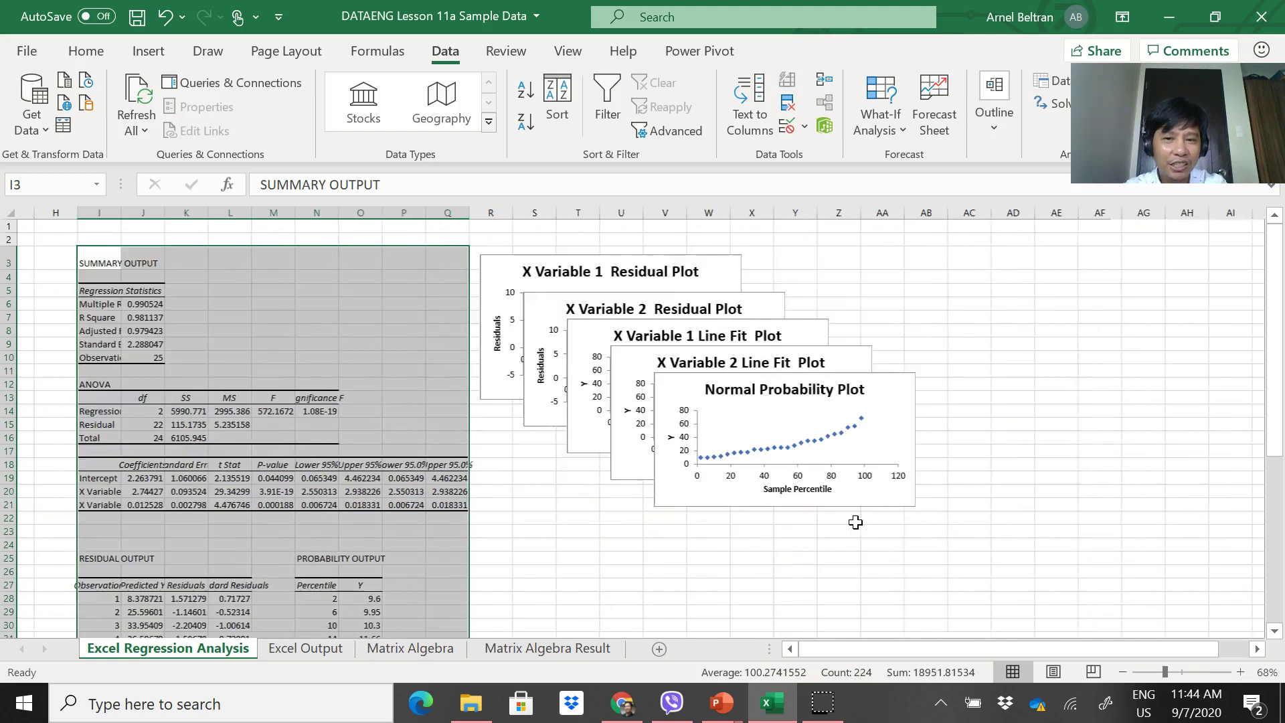
pyautogui.moveTo(666, 395); pyautogui.dragTo(544, 561)
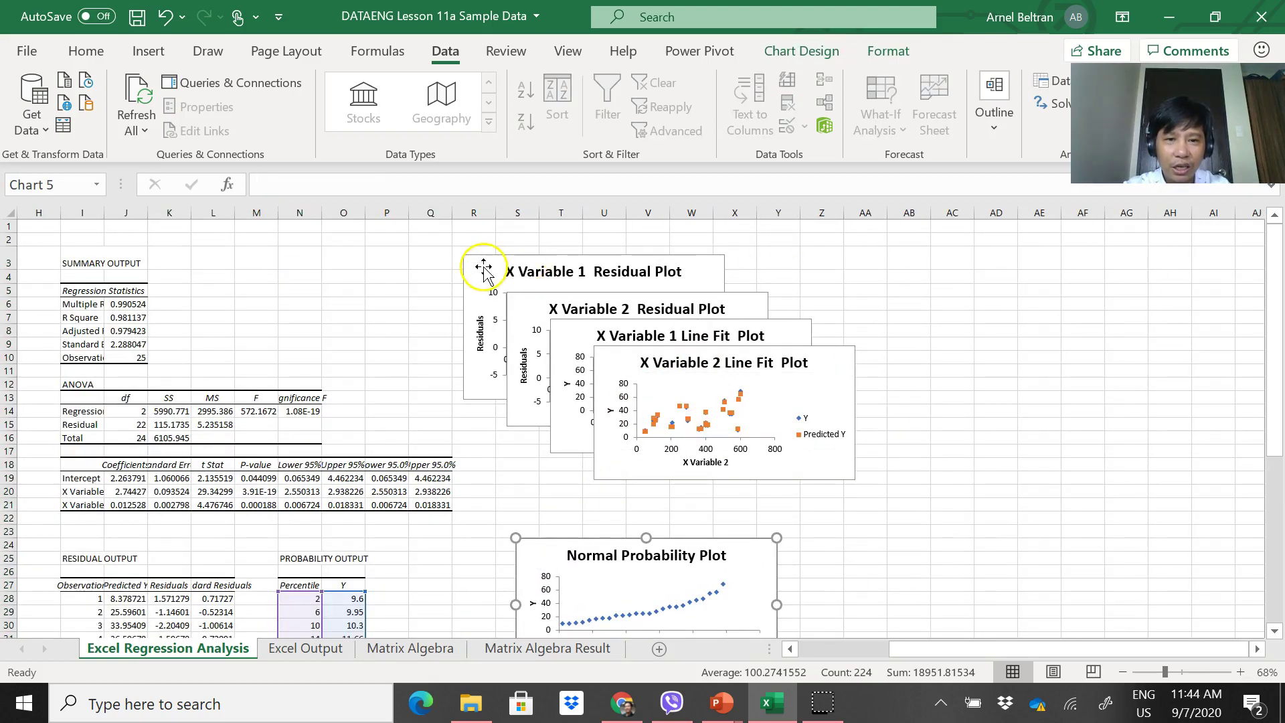
pyautogui.moveTo(483, 267); pyautogui.dragTo(787, 268)
pyautogui.moveTo(525, 308); pyautogui.dragTo(784, 429)
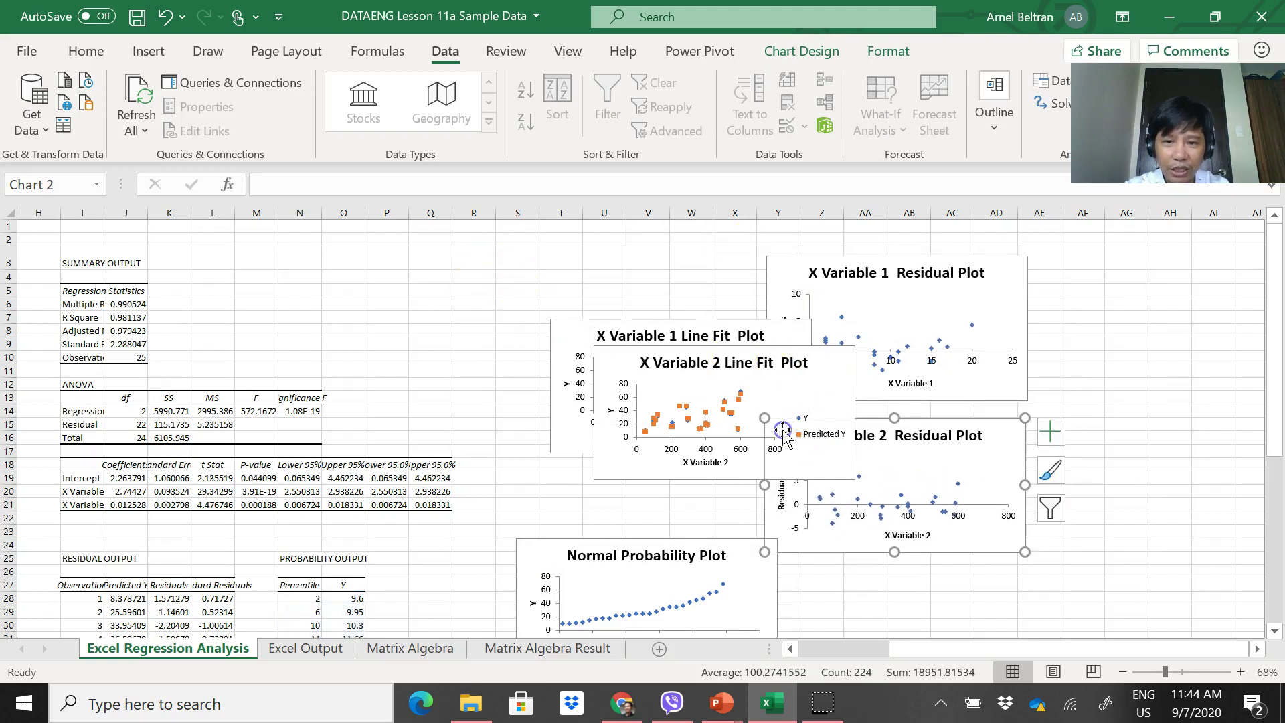
pyautogui.click(616, 360)
pyautogui.moveTo(617, 360); pyautogui.dragTo(516, 435)
pyautogui.moveTo(560, 340); pyautogui.dragTo(498, 280)
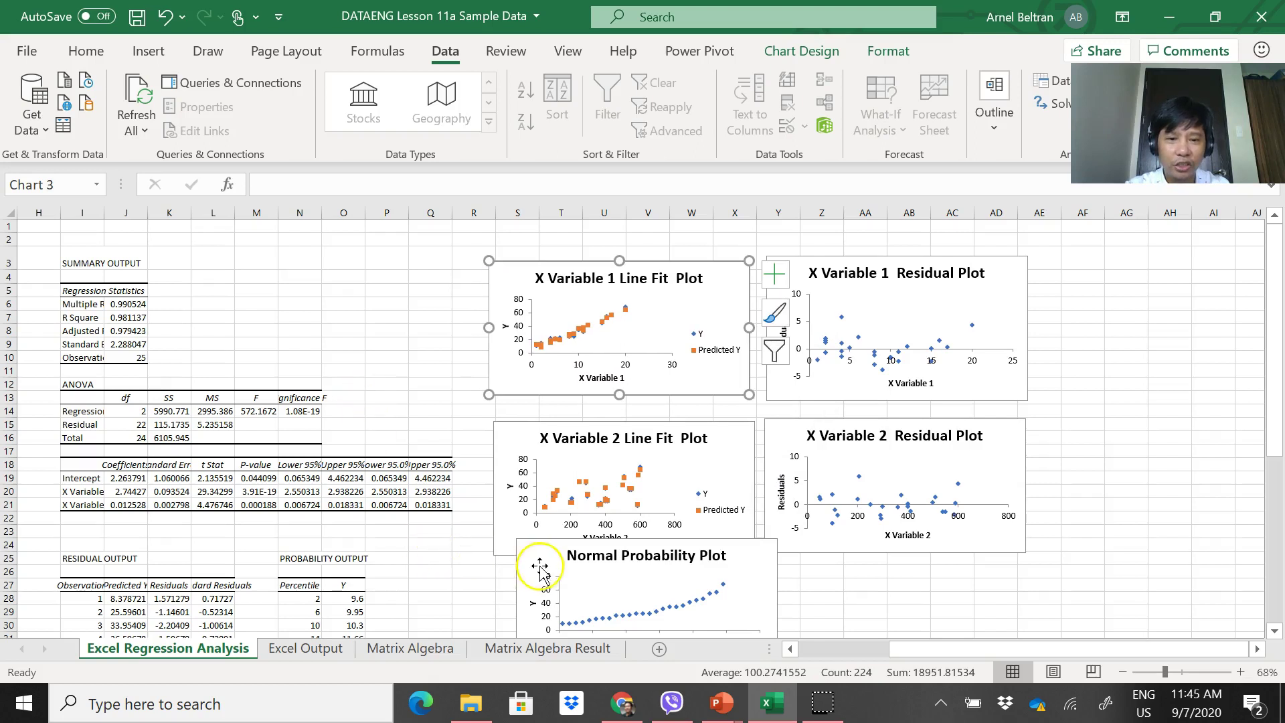
pyautogui.moveTo(573, 541); pyautogui.dragTo(1084, 361)
pyautogui.press('Escape')
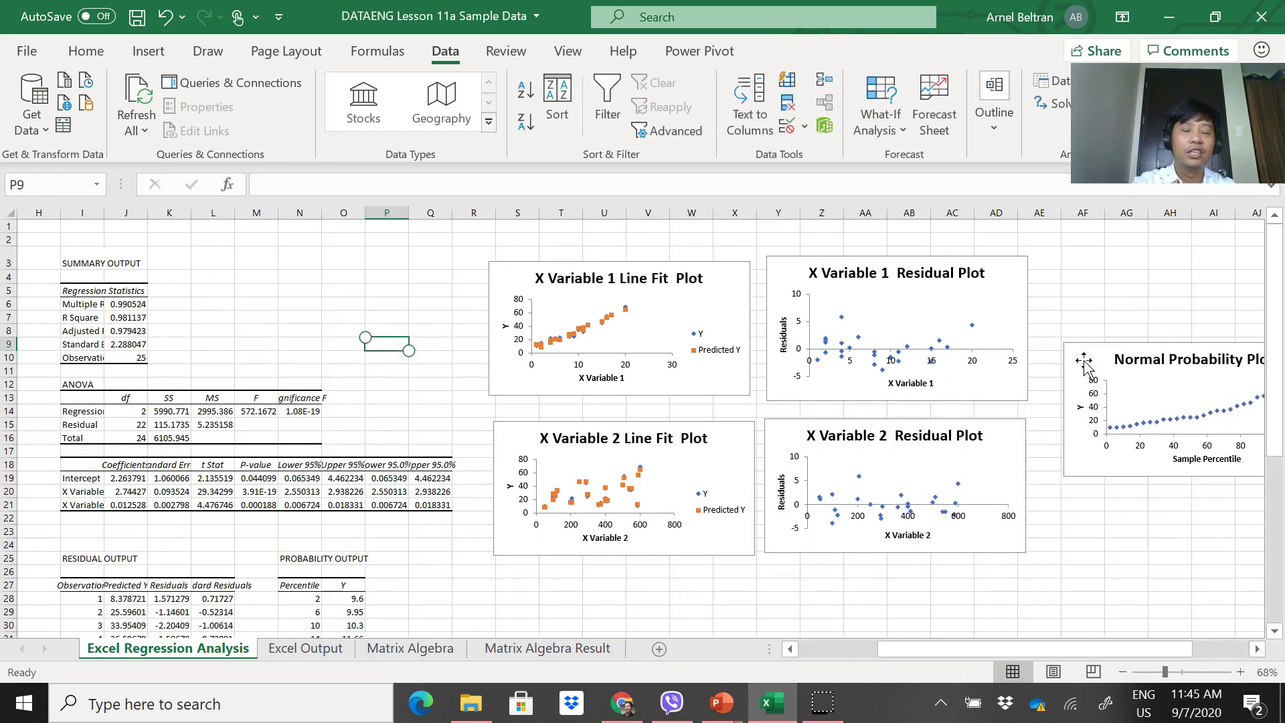
# Step: Widen column I so the row labels of the summary output are fully readable
pyautogui.press('Home')
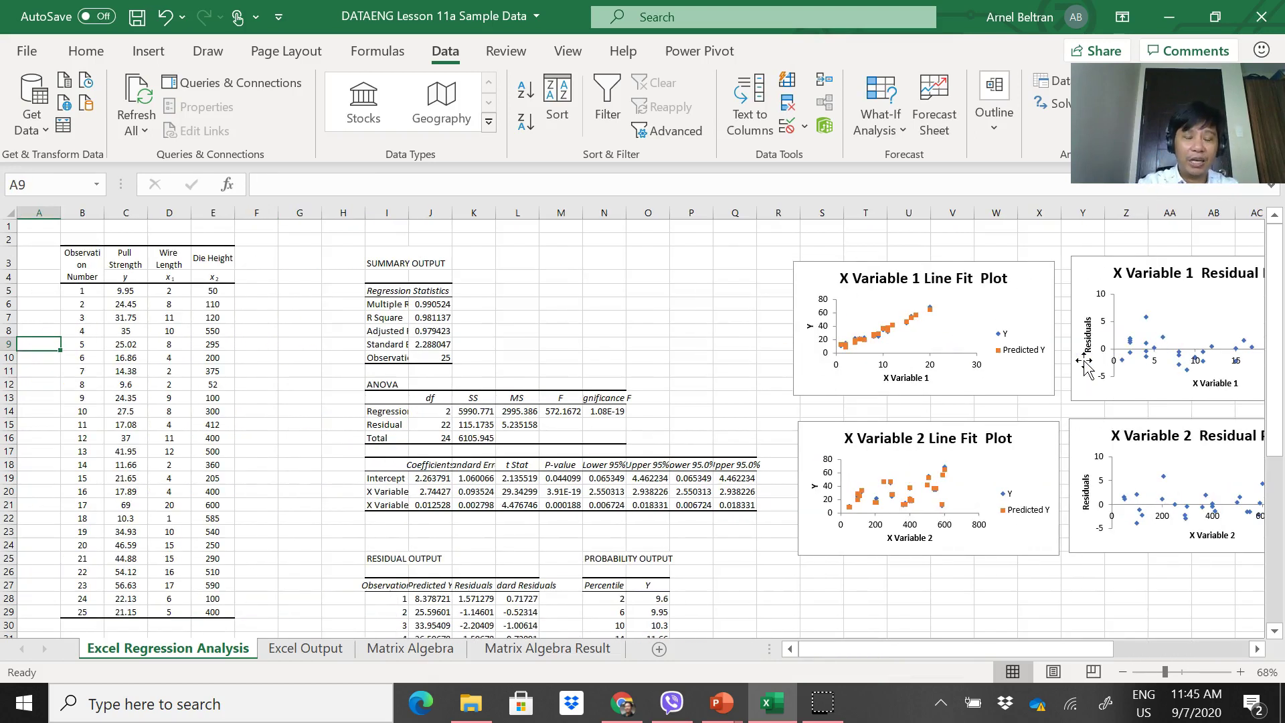
pyautogui.scroll(-2, 1084, 362)
pyautogui.scroll(2, 1138, 281)
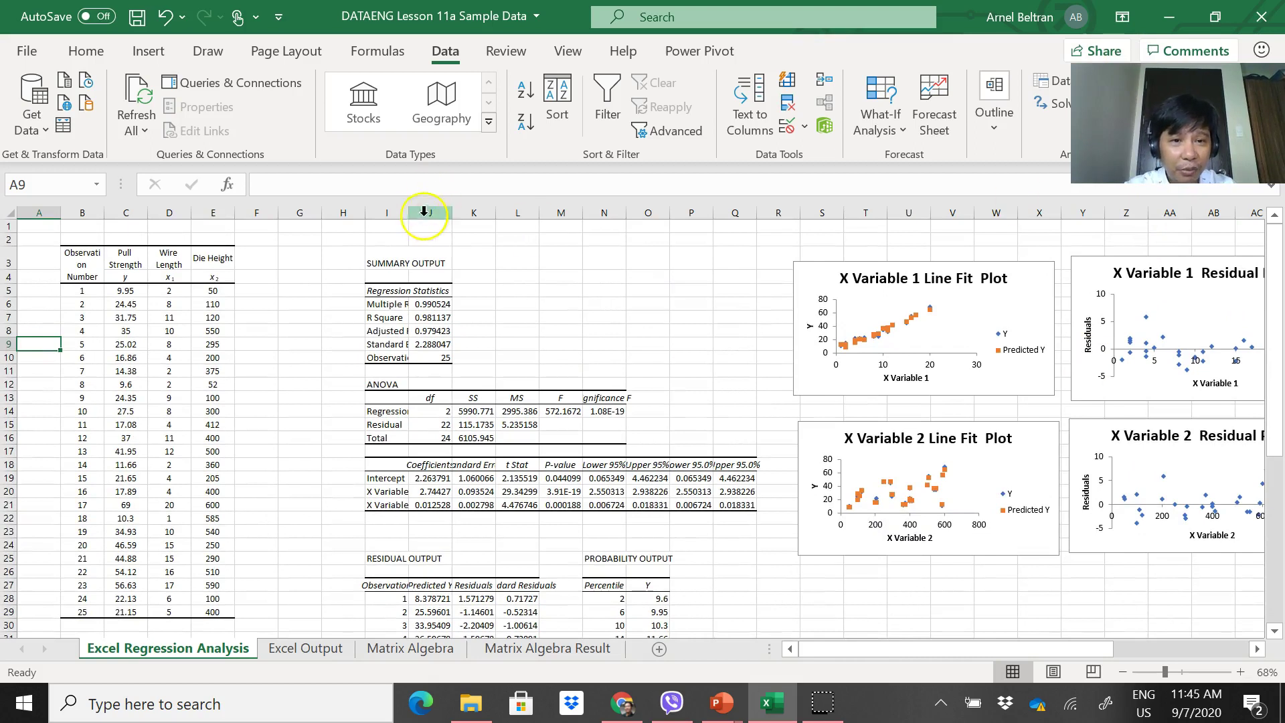
pyautogui.moveTo(415, 211); pyautogui.dragTo(453, 211)
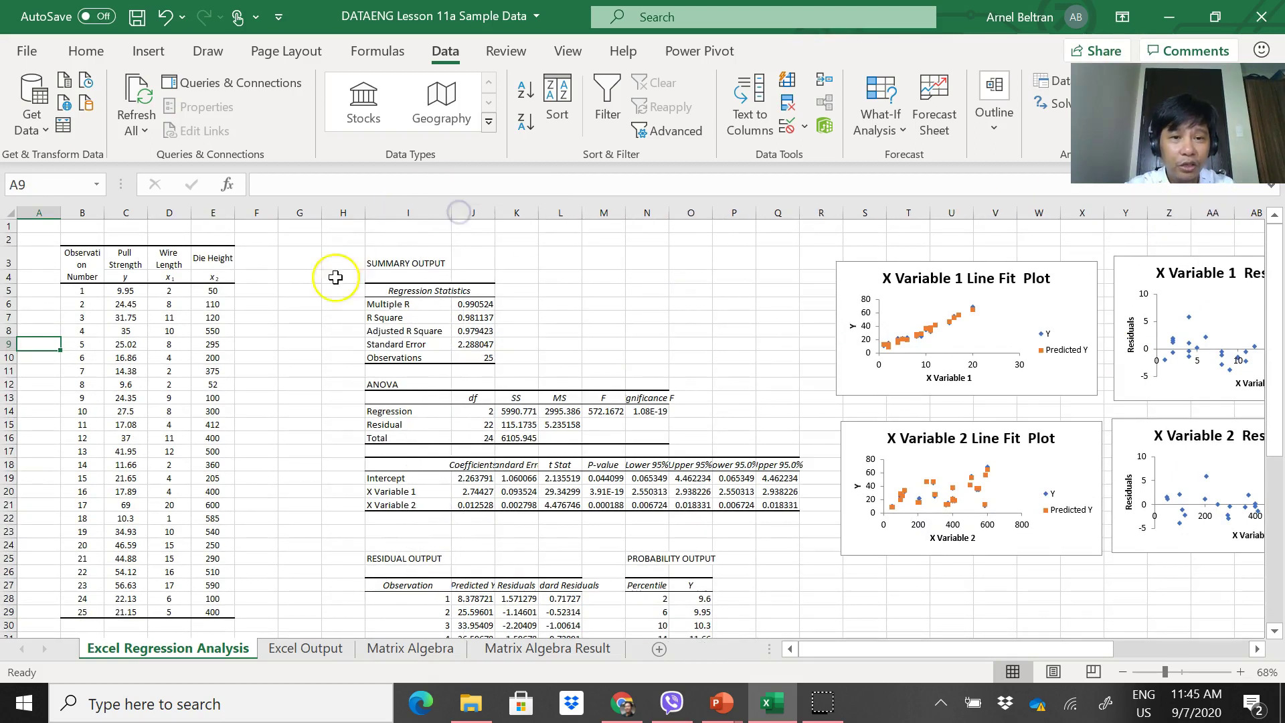
# Step: Go through the Regression Statistics from Multiple R to Observations
pyautogui.click(396, 293)
pyautogui.press('Down')
pyautogui.press('Down')
pyautogui.click(400, 304)
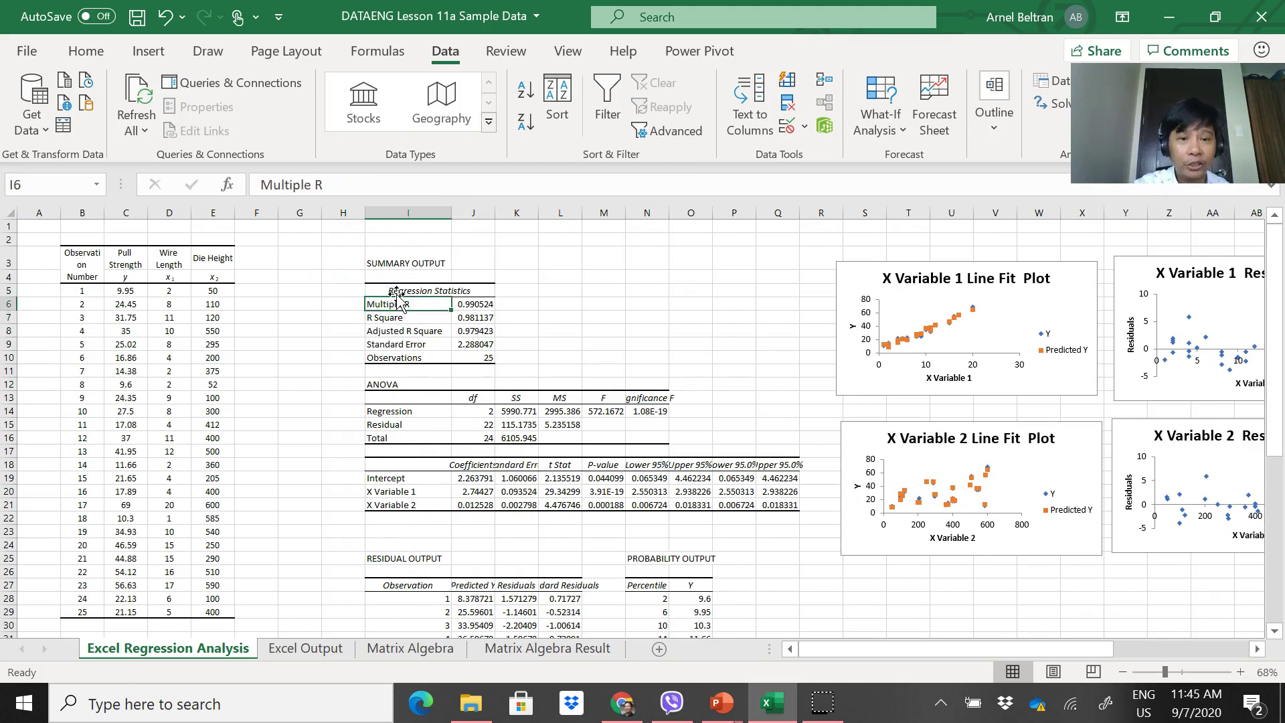
pyautogui.press('Down')
pyautogui.press('Down')
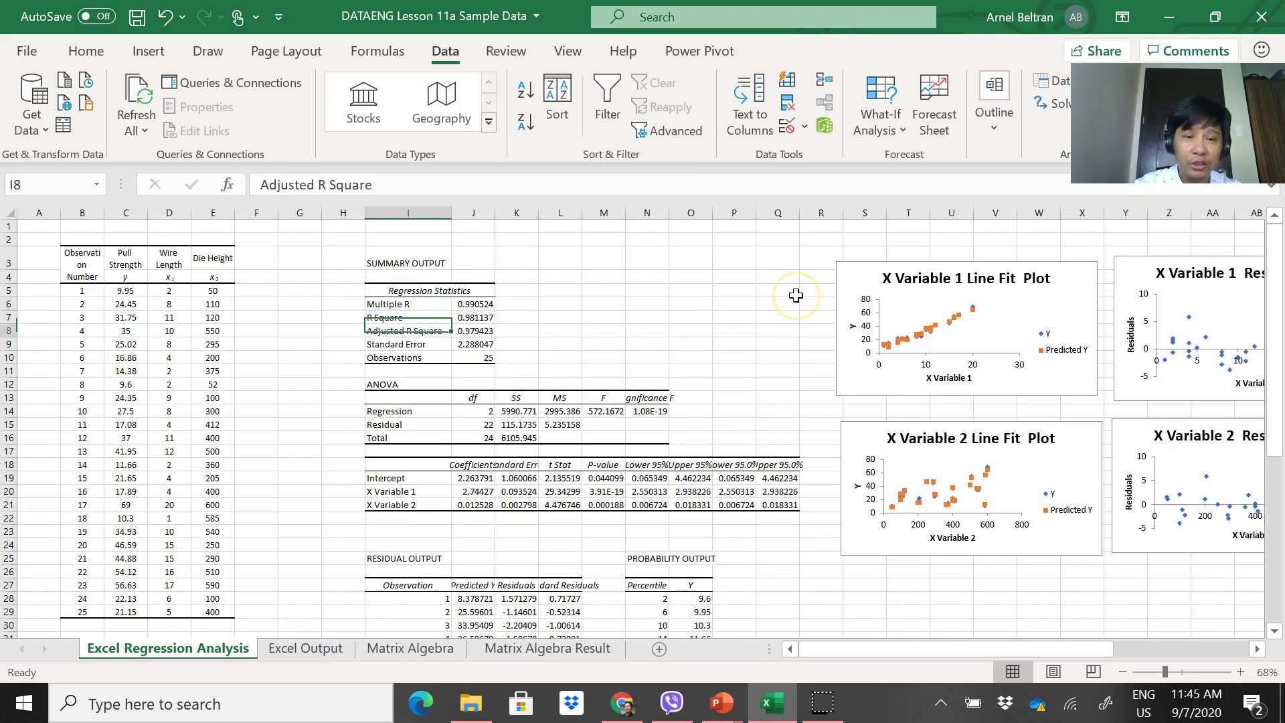
pyautogui.press('Down')
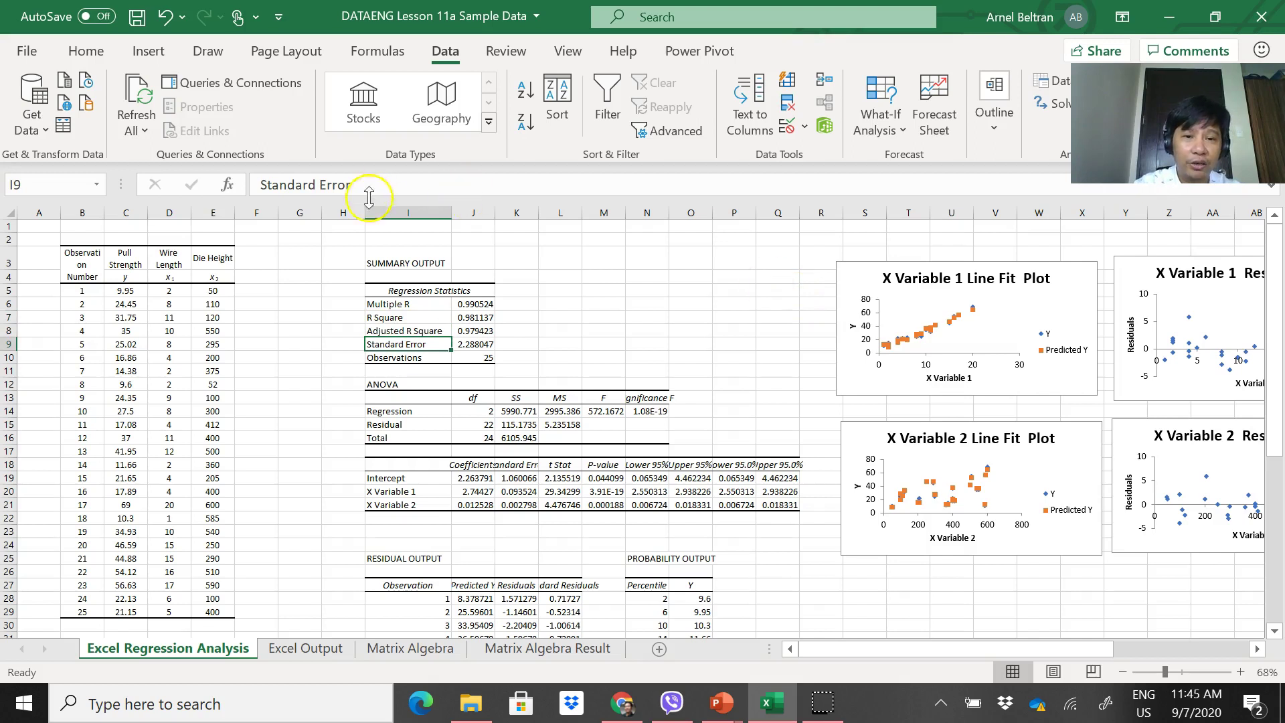
pyautogui.click(471, 343)
pyautogui.press('Up')
pyautogui.press('Up')
pyautogui.press('Down')
pyautogui.press('Down')
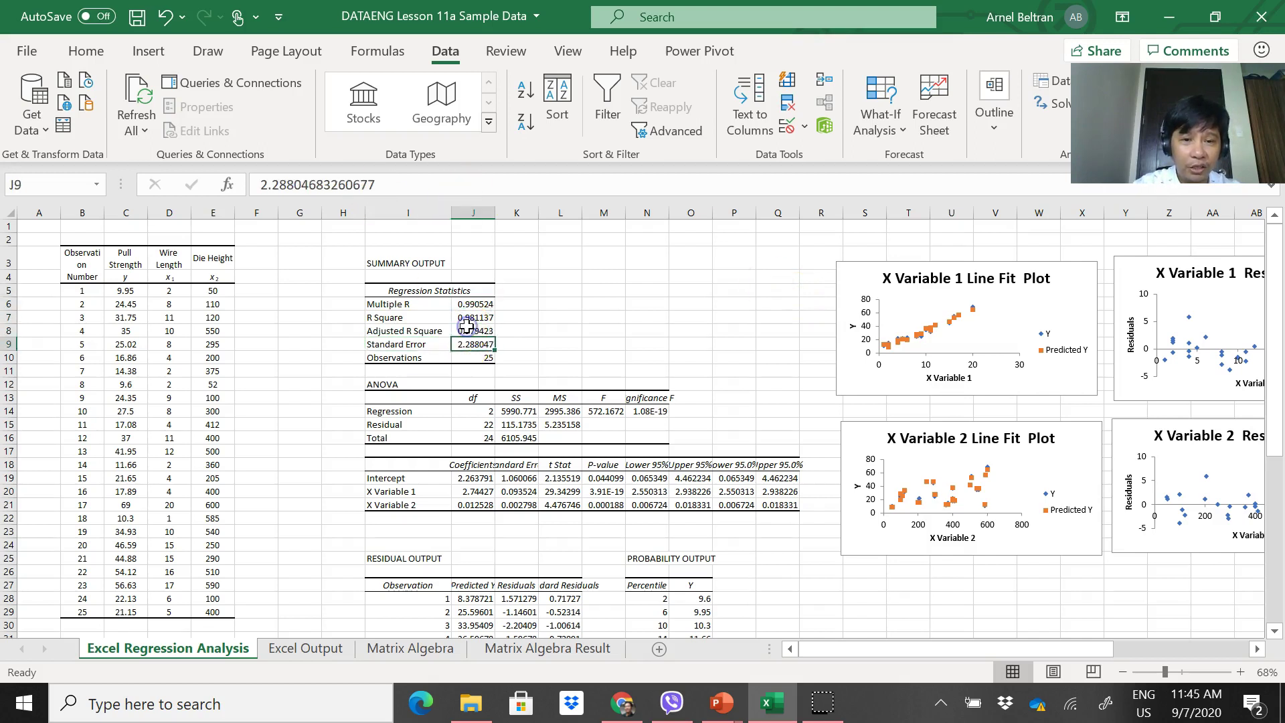
pyautogui.press('Down')
pyautogui.press('Down')
# Step: Examine the df, SS and MS values in the ANOVA table
pyautogui.press('Left')
pyautogui.press('Up')
pyautogui.press('Down')
pyautogui.press('Down')
pyautogui.press('Down')
pyautogui.press('Down')
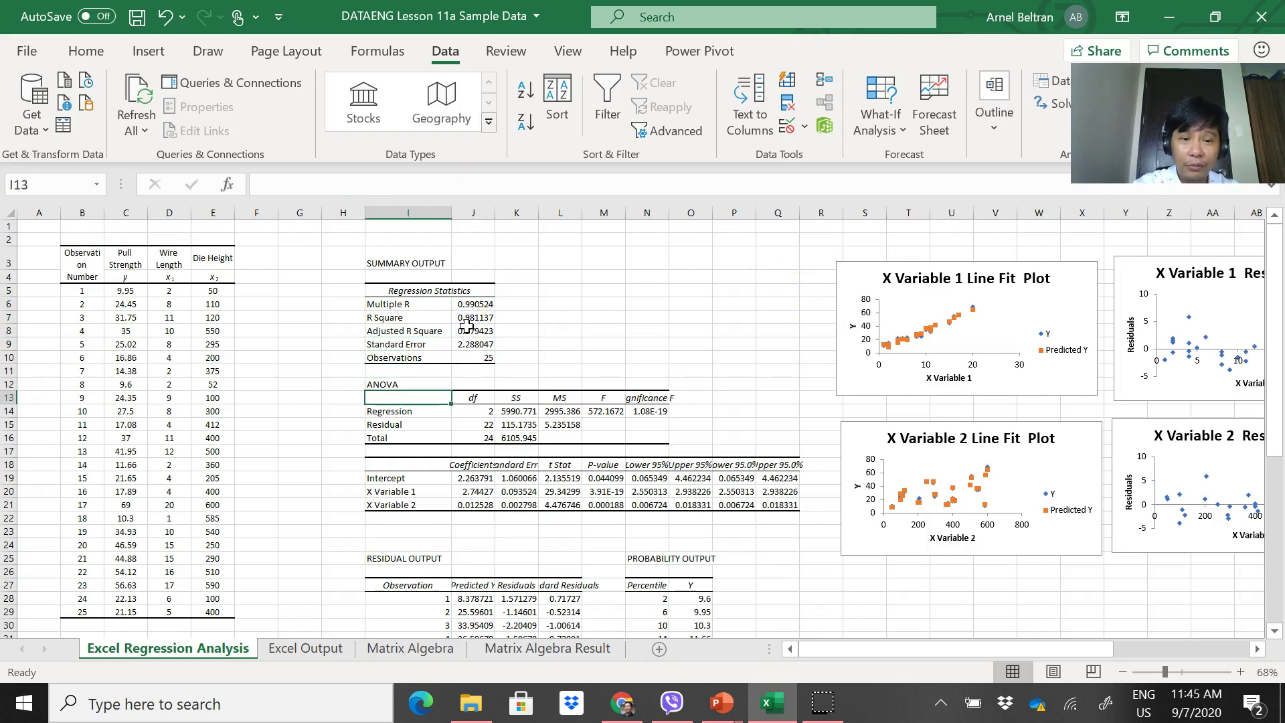
pyautogui.press('Right')
pyautogui.press('Down')
pyautogui.press('Down')
pyautogui.press('Down')
pyautogui.press('Up')
pyautogui.press('Up')
pyautogui.press('Up')
pyautogui.press('Up')
pyautogui.press('Right')
pyautogui.press('Down')
pyautogui.press('Down')
pyautogui.press('Down')
pyautogui.press('Down')
pyautogui.press('Up')
pyautogui.press('Up')
pyautogui.press('Up')
pyautogui.press('Right')
pyautogui.press('Down')
pyautogui.press('Down')
pyautogui.press('Up')
pyautogui.press('Up')
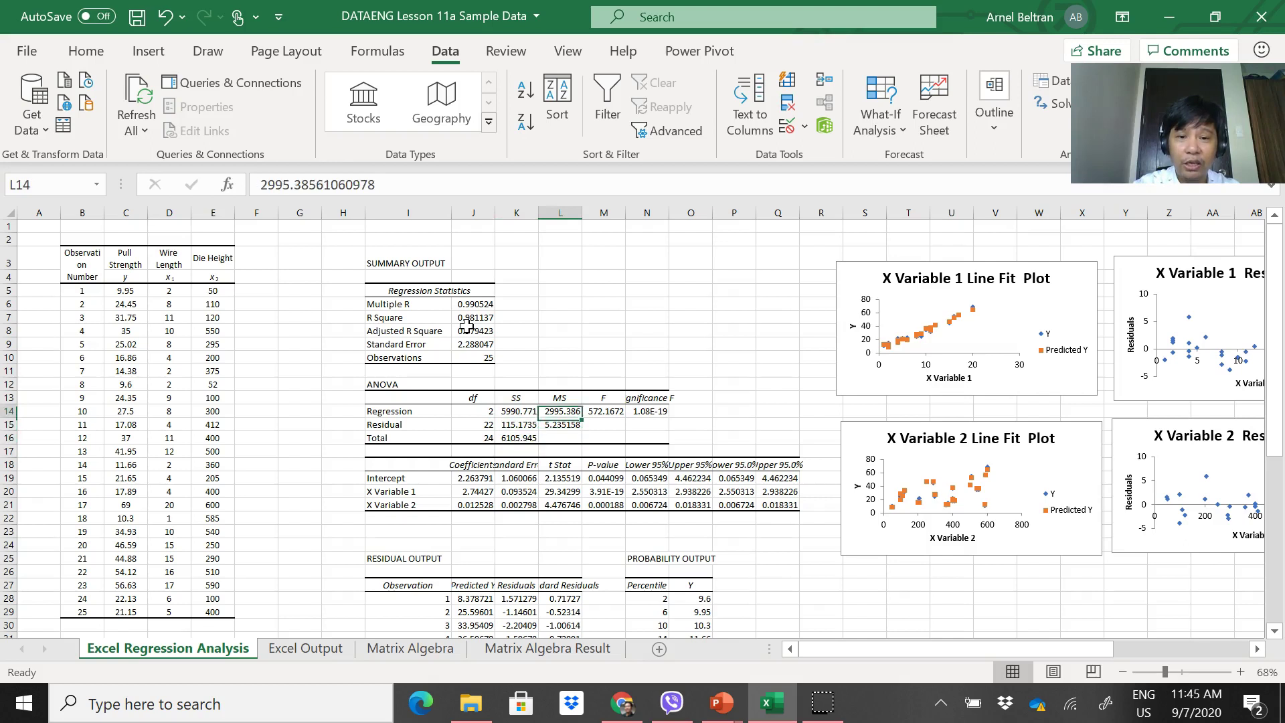
# Step: Widen column N so the Significance F heading and value in the ANOVA table are fully readable
pyautogui.press('Right')
pyautogui.press('Right')
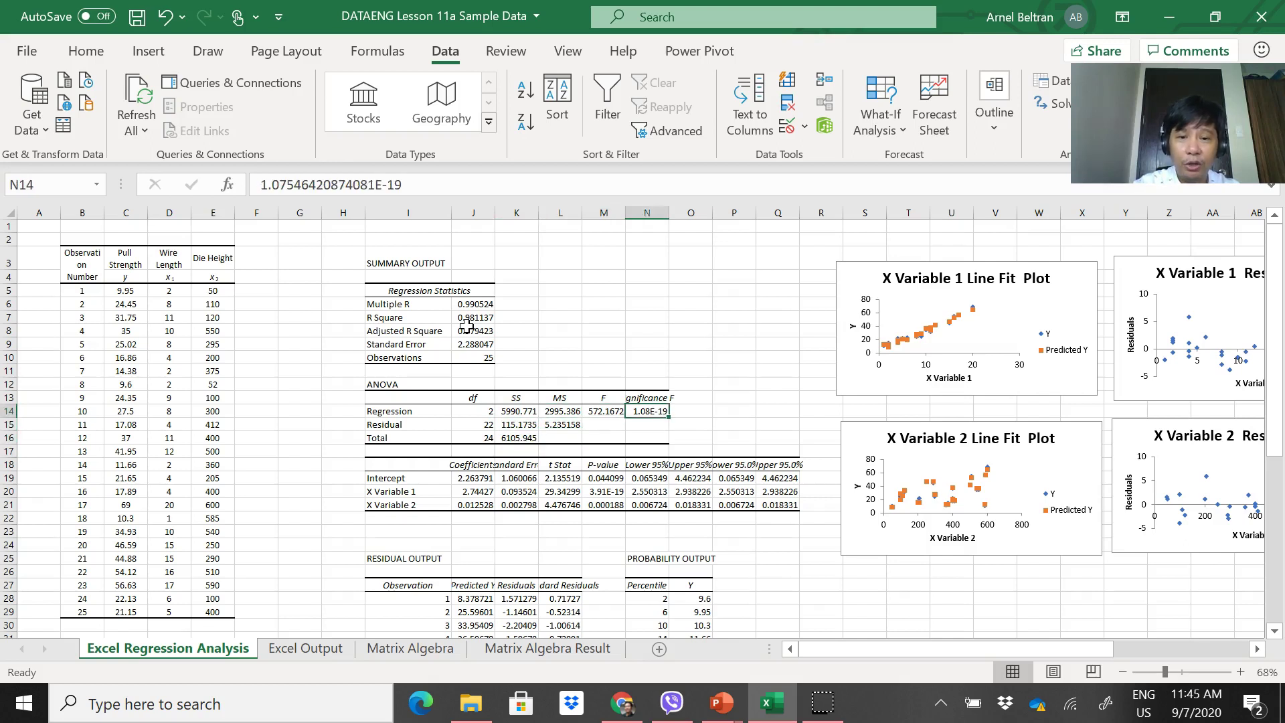
pyautogui.click(678, 226)
pyautogui.moveTo(667, 210); pyautogui.dragTo(693, 210)
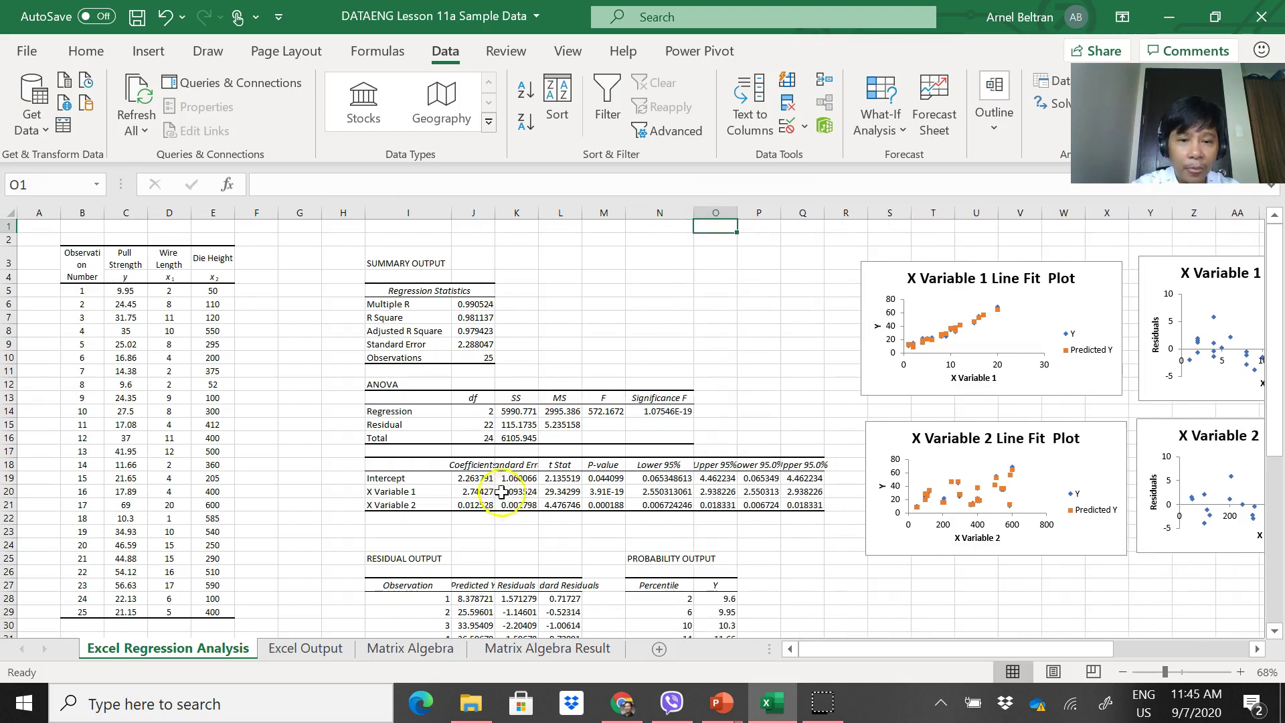
# Step: Examine the coefficients of the Intercept, X Variable 1 and X Variable 2
pyautogui.click(464, 480)
pyautogui.press('Left')
pyautogui.press('Right')
pyautogui.press('Down')
pyautogui.press('Down')
pyautogui.press('Up')
pyautogui.press('Up')
pyautogui.press('Up')
pyautogui.press('Down')
pyautogui.press('Down')
pyautogui.press('Up')
pyautogui.press('Down')
# Step: Label the Intercept, X Variable 1 and X Variable 2 rows as Bo, B1 and B2 in cells H19 to H21
pyautogui.press('Left')
pyautogui.press('Left')
pyautogui.press('Left')
pyautogui.press('Up')
pyautogui.press('Right')
pyautogui.write('B')
pyautogui.press('Return')
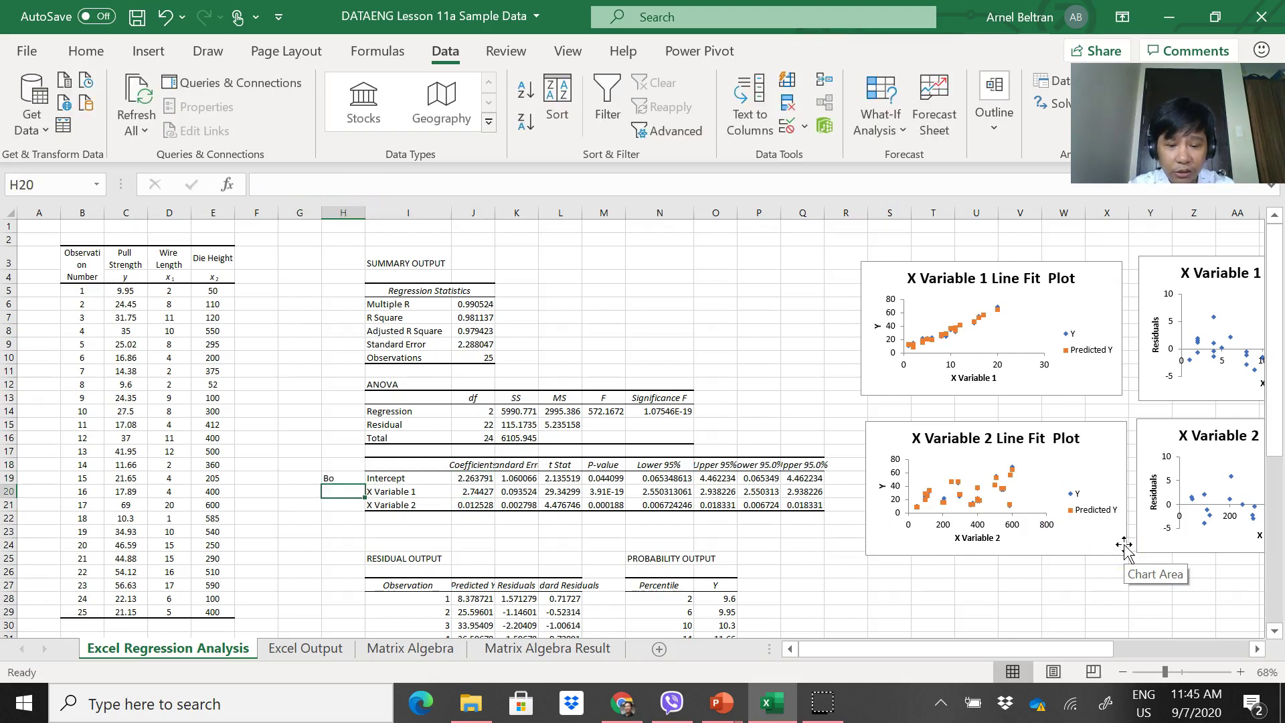
pyautogui.write('B1')
pyautogui.press('Return')
pyautogui.write('B')
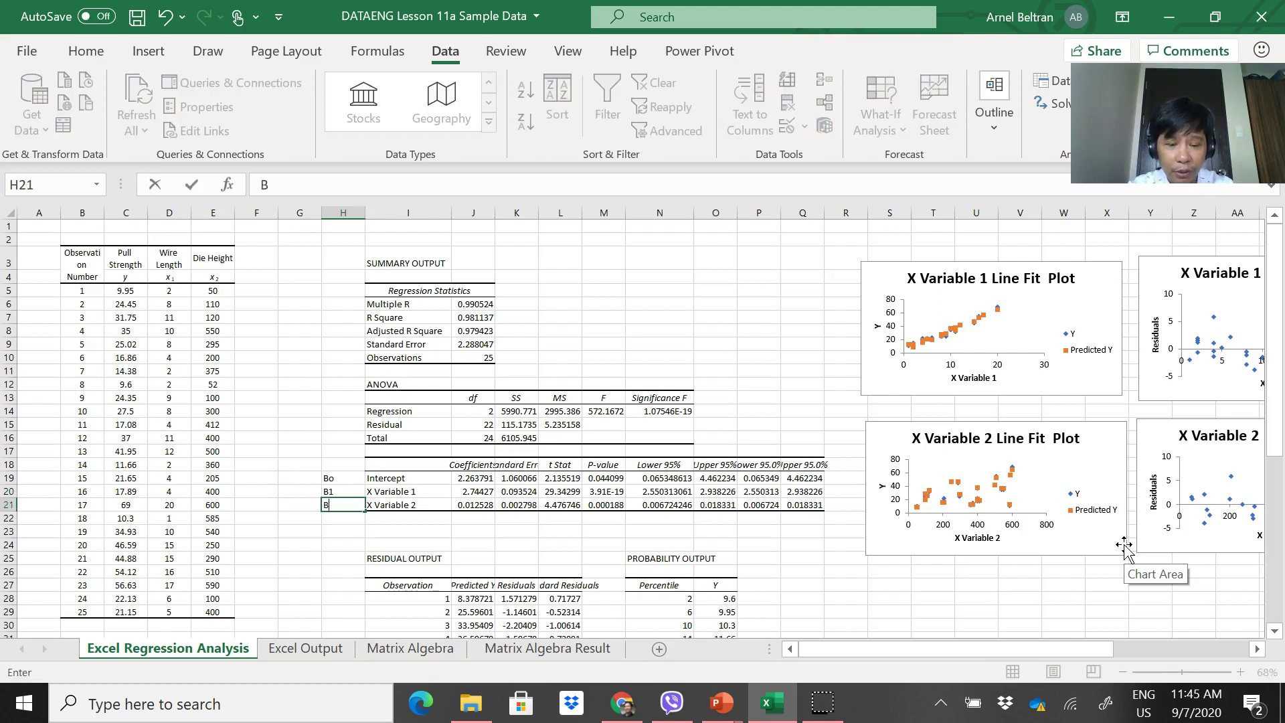
pyautogui.write('2')
pyautogui.press('Return')
# Step: Review each coefficient value against its Bo, B1 or B2 label
pyautogui.press('Up')
pyautogui.press('Right')
pyautogui.press('Up')
pyautogui.press('Right')
pyautogui.press('Up')
pyautogui.press('Down')
pyautogui.press('Down')
pyautogui.press('Up')
pyautogui.press('Up')
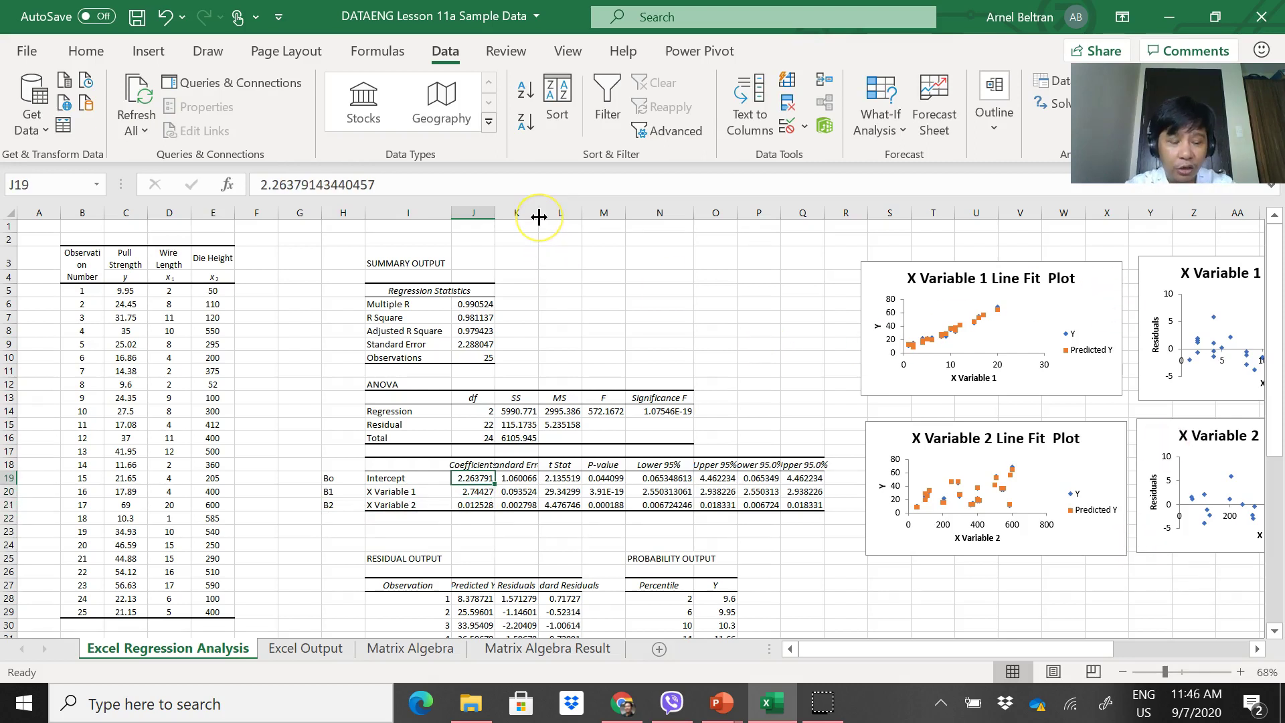
# Step: Switch to the PowerPoint slide show and underline the beta estimates and the fitted regression equation in red on the Example 12-1 slide
pyautogui.hotkey('alt', 'Tab')
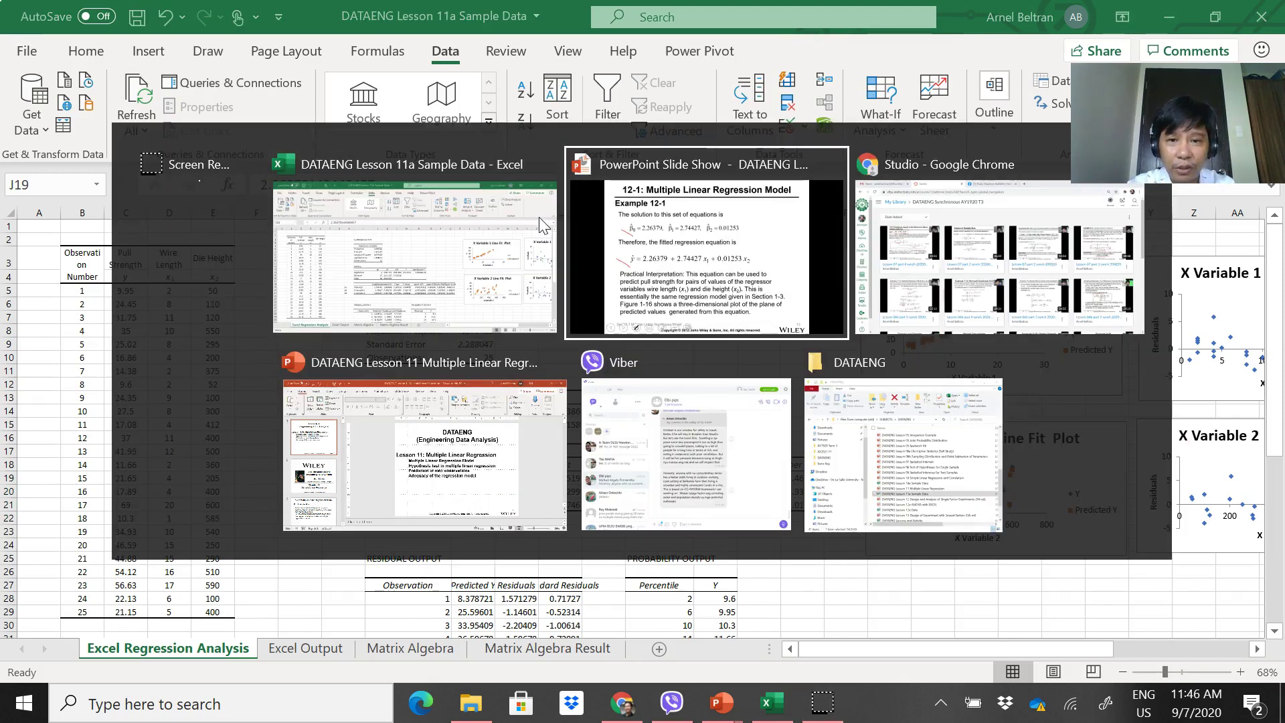
pyautogui.hotkey('ctrl', 'l')
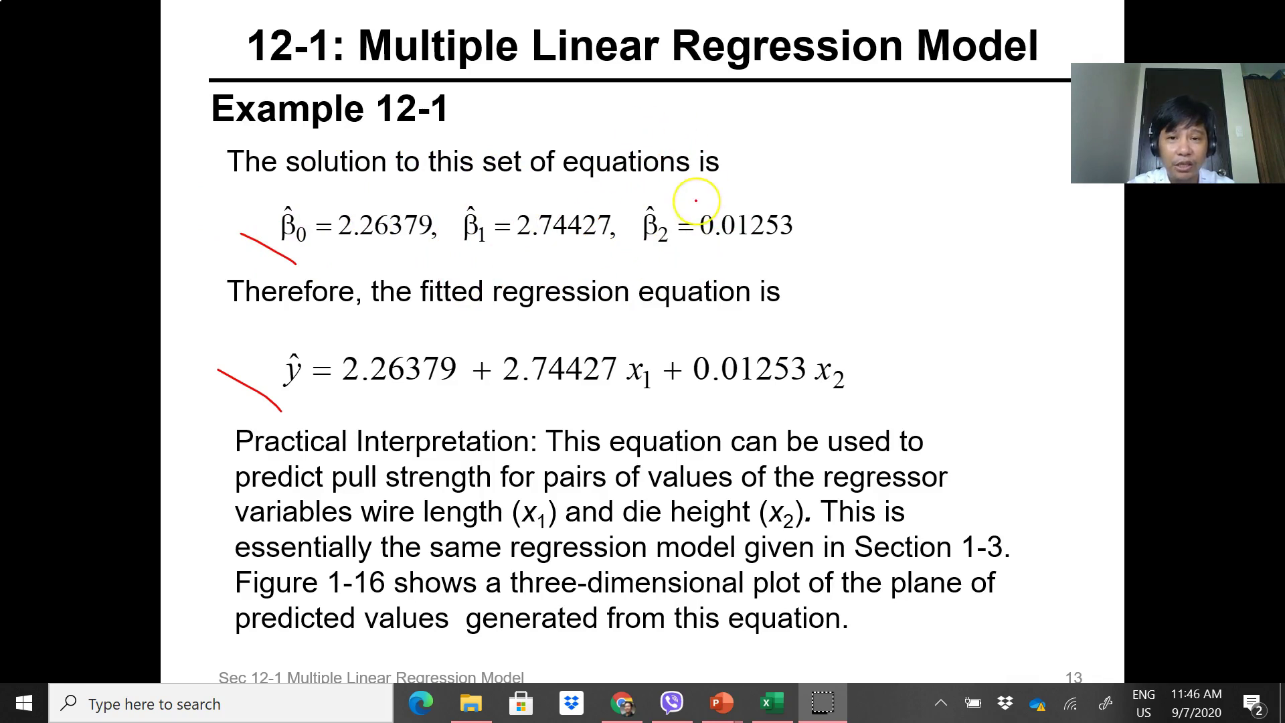
pyautogui.moveTo(780, 266); pyautogui.dragTo(265, 250)
pyautogui.moveTo(264, 403)
pyautogui.mouseDown()
pyautogui.moveTo(654, 399)
pyautogui.moveTo(852, 415)
pyautogui.mouseUp()
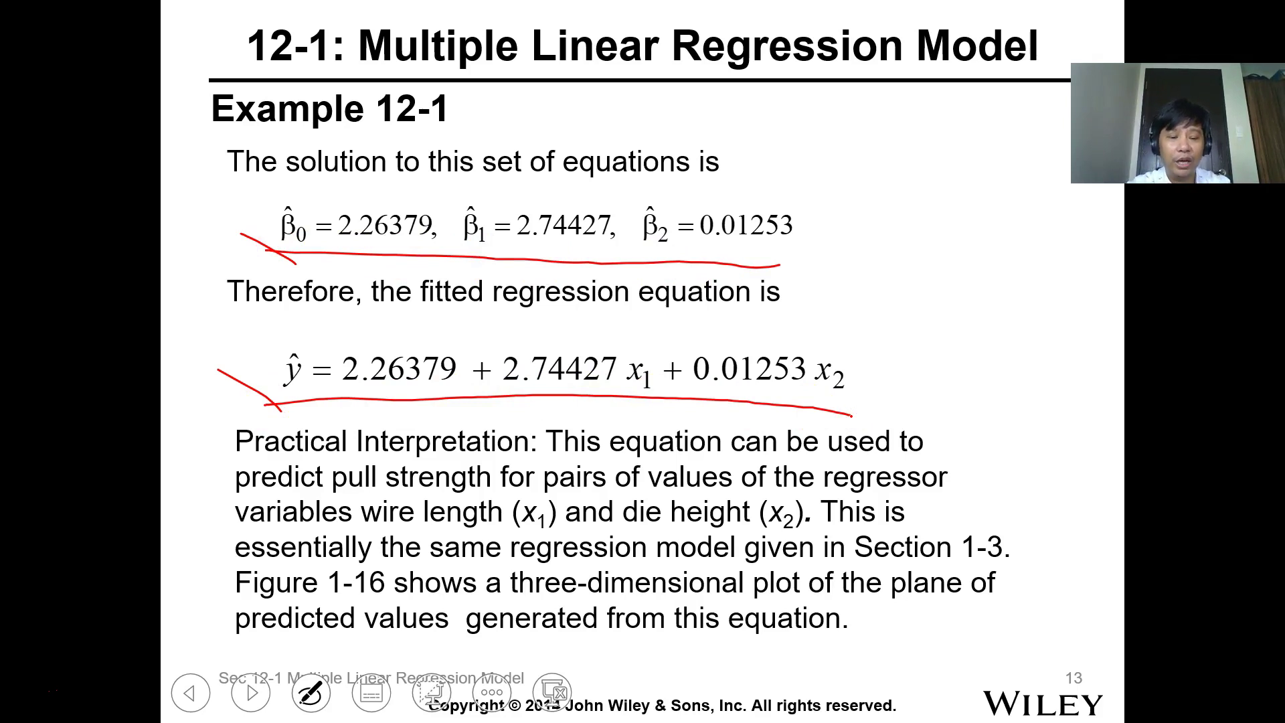
# Step: Switch back to Excel and fill the three coefficient cells J19 to J21 with yellow
pyautogui.hotkey('alt', 'Tab')
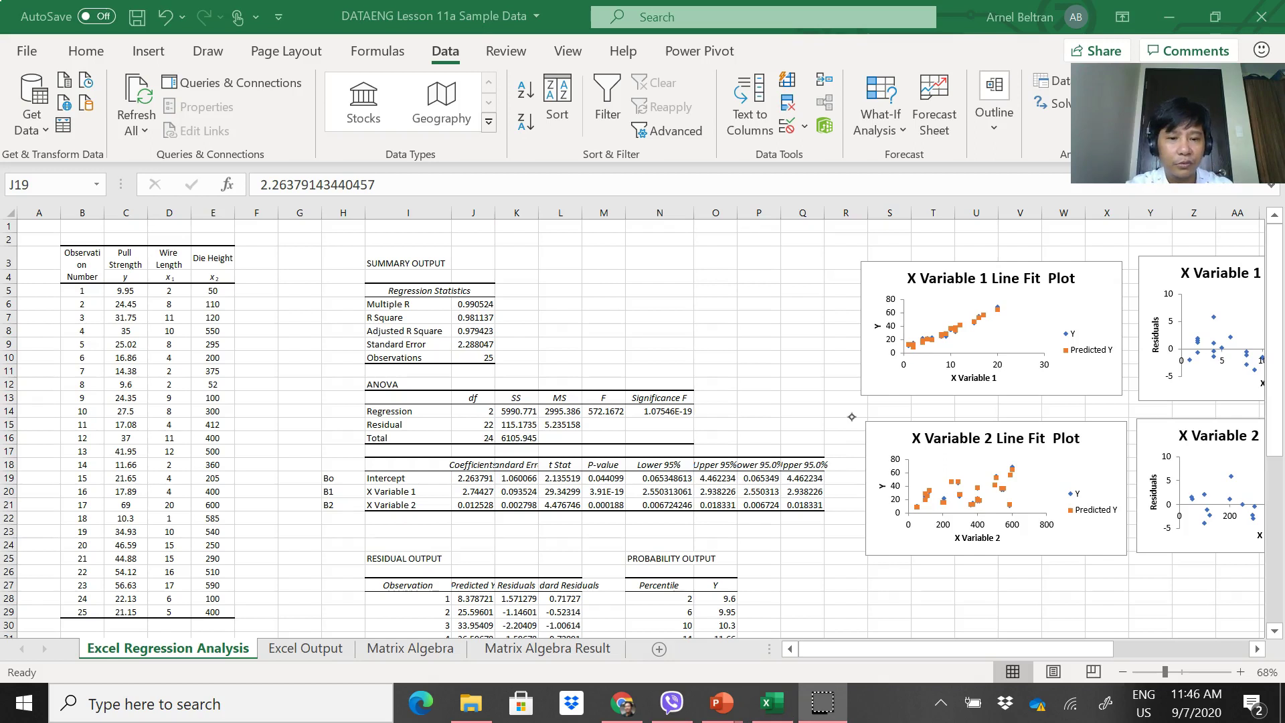
pyautogui.click(476, 479)
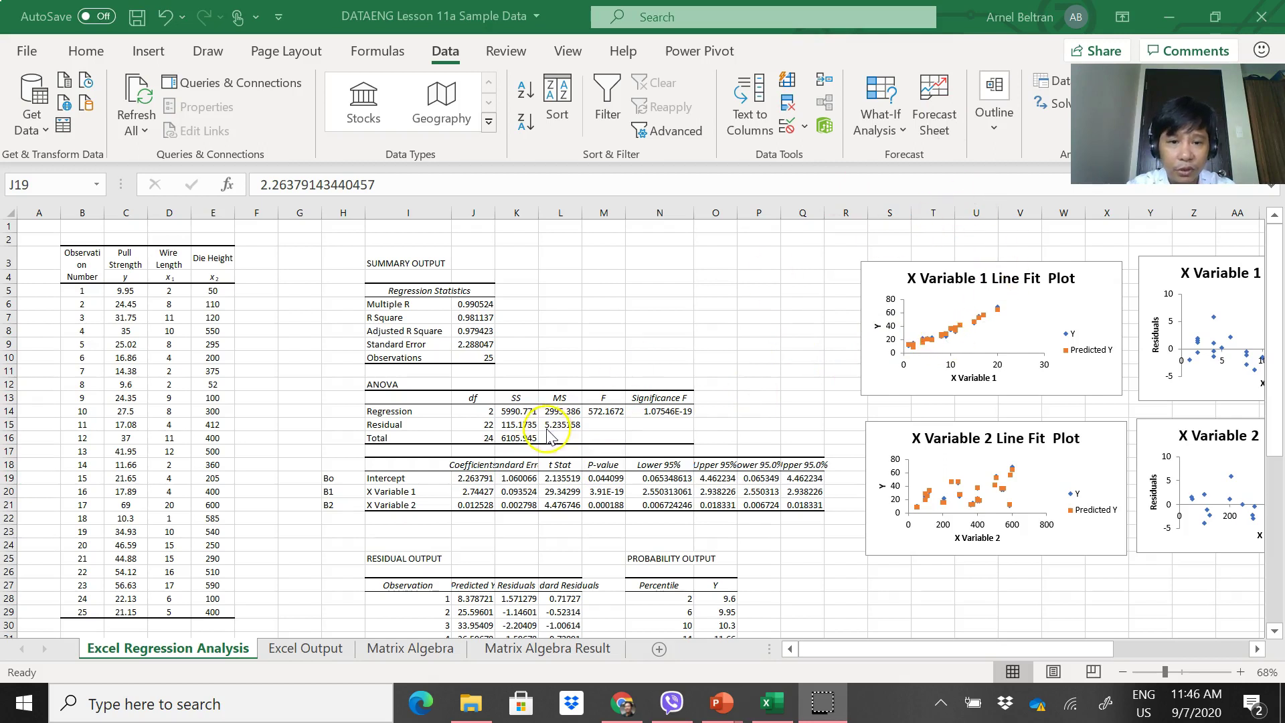
pyautogui.moveTo(468, 478); pyautogui.dragTo(471, 505)
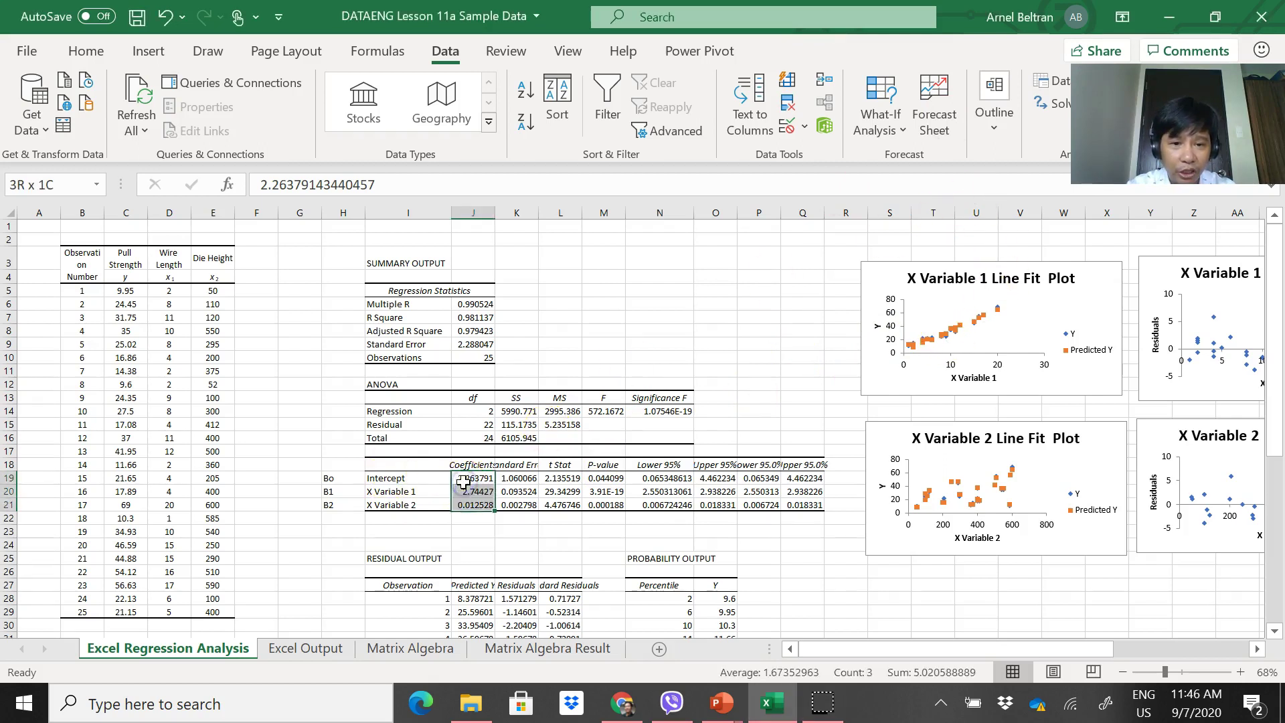
pyautogui.click(101, 52)
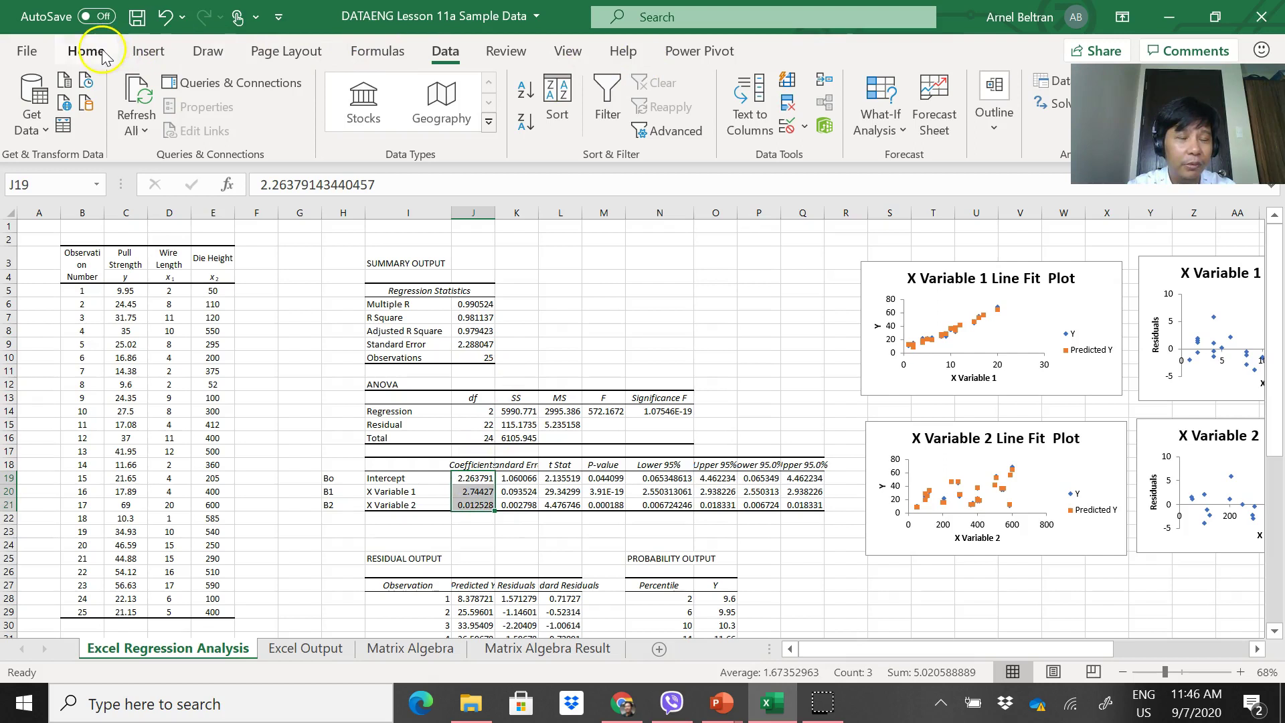
pyautogui.click(239, 122)
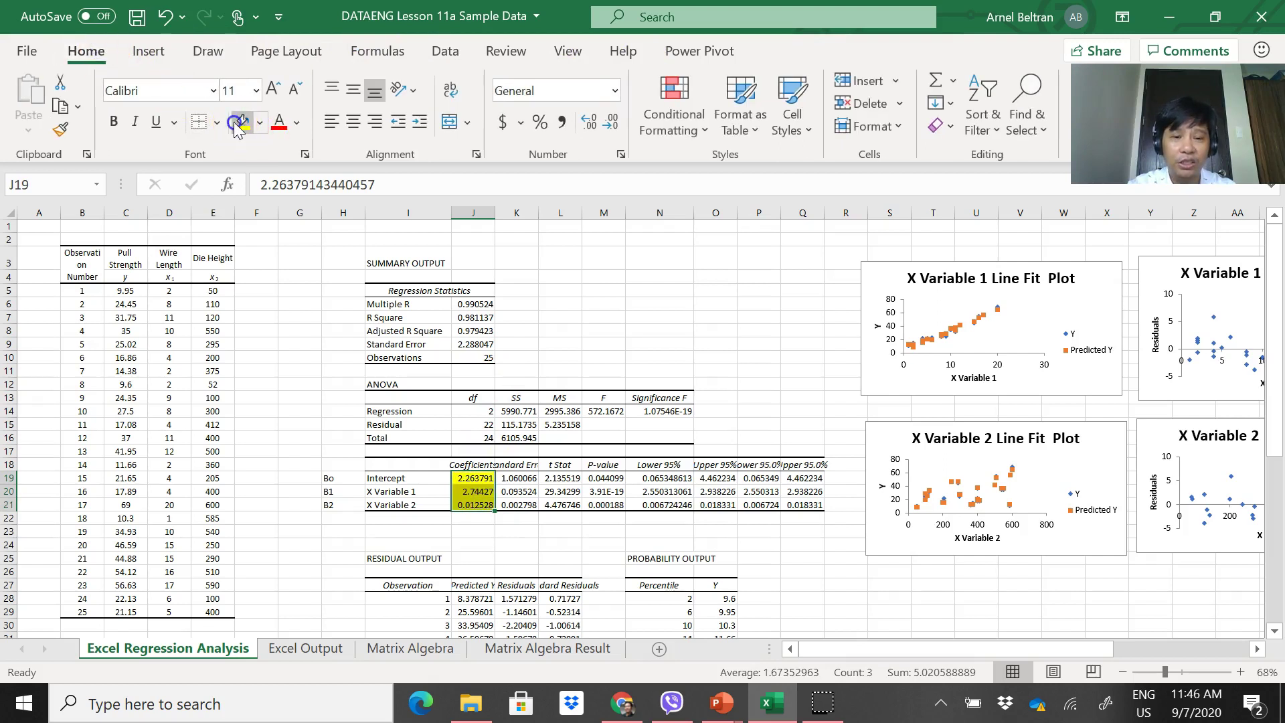
pyautogui.click(568, 303)
pyautogui.press('Down')
pyautogui.press('Down')
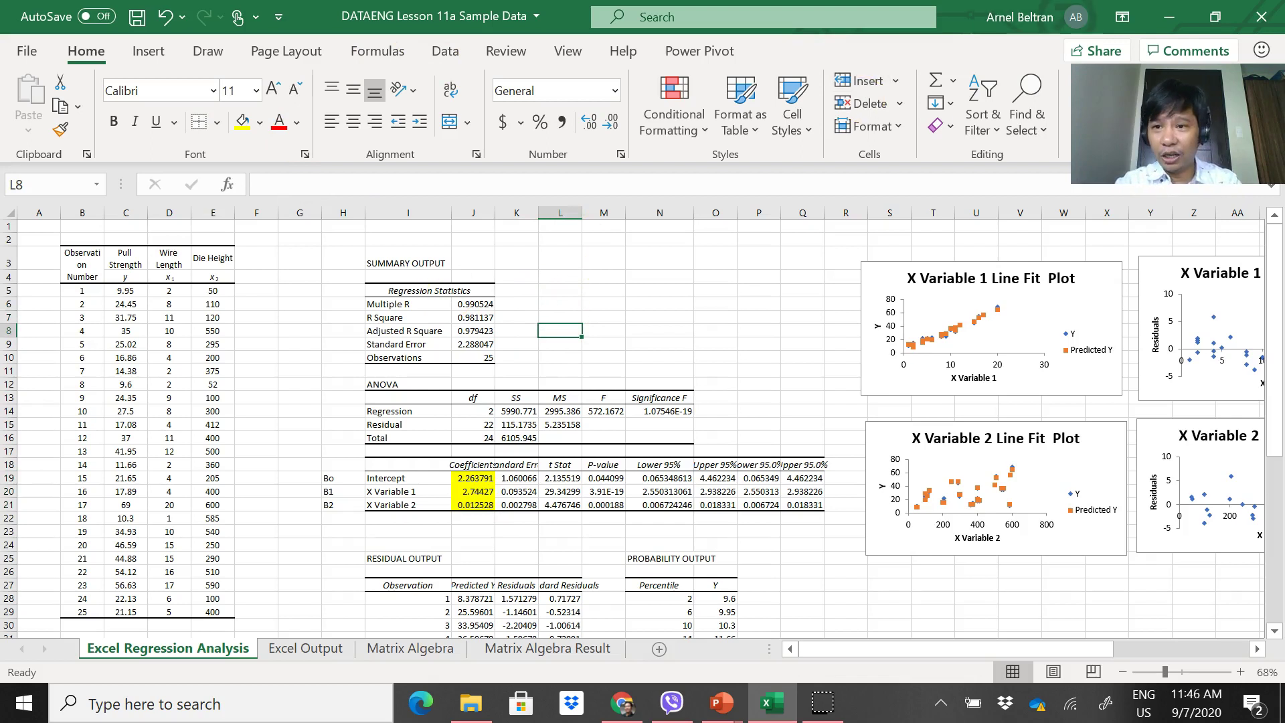
pyautogui.hotkey('alt', 'Tab')
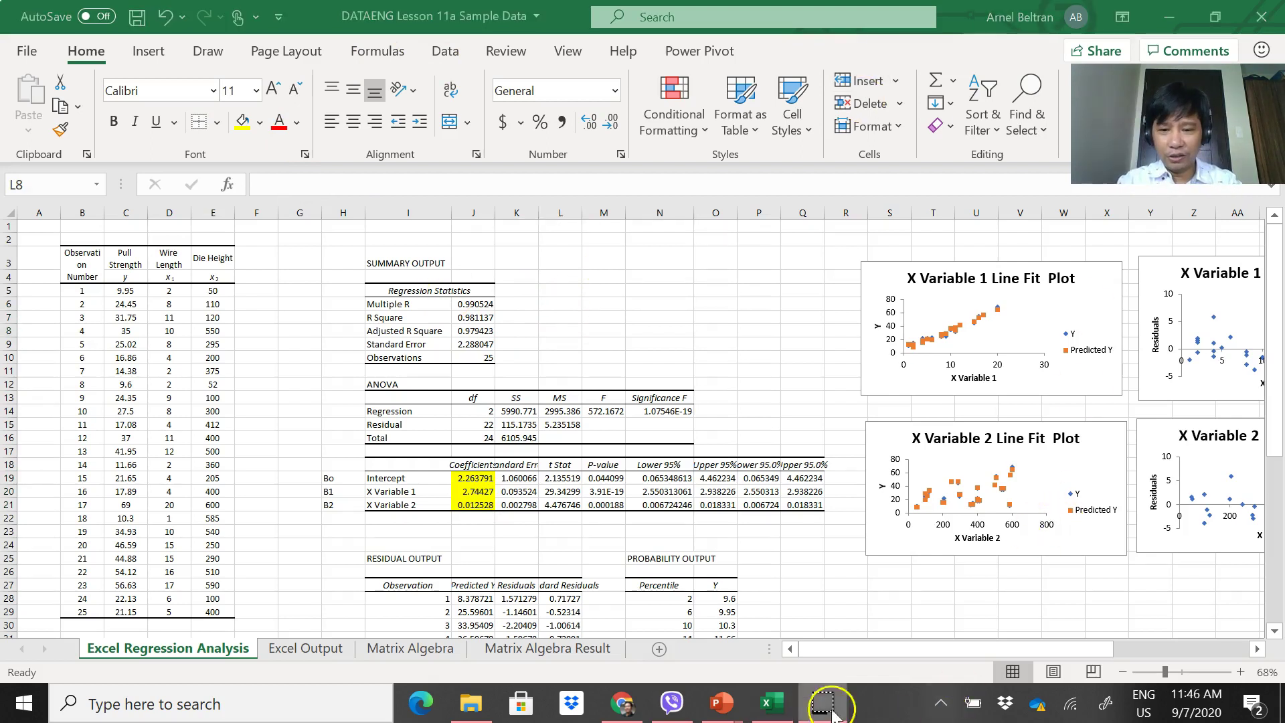